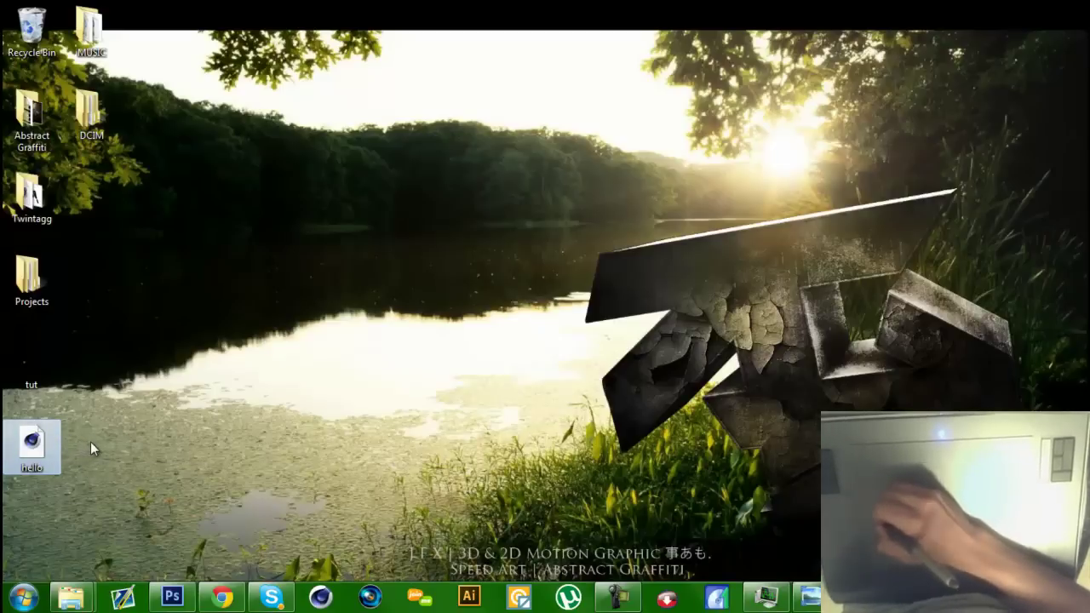
# Step: Open the 'Where The Magic Happens' C4D file from the Twintagg folder and move Explorer aside
pyautogui.doubleClick(31, 194)
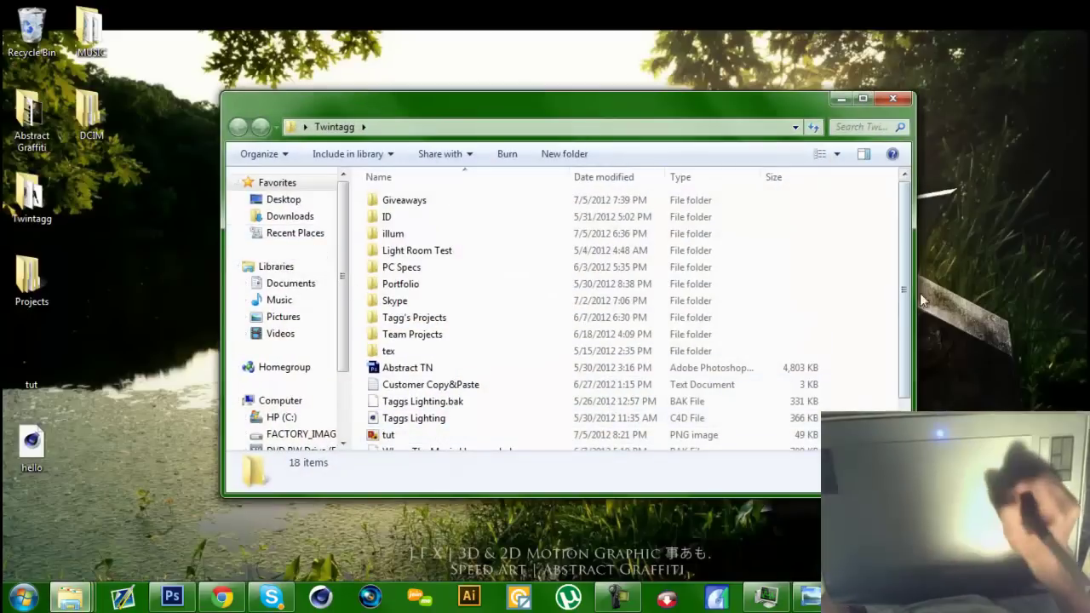
pyautogui.scroll(-1, 428, 424)
pyautogui.doubleClick(429, 425)
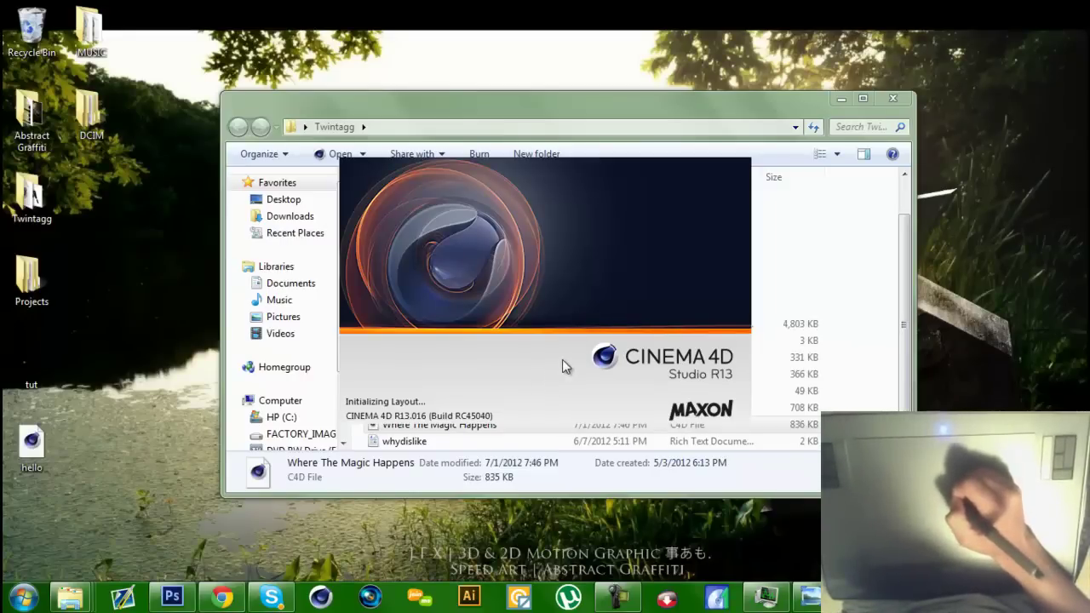
pyautogui.click(842, 100)
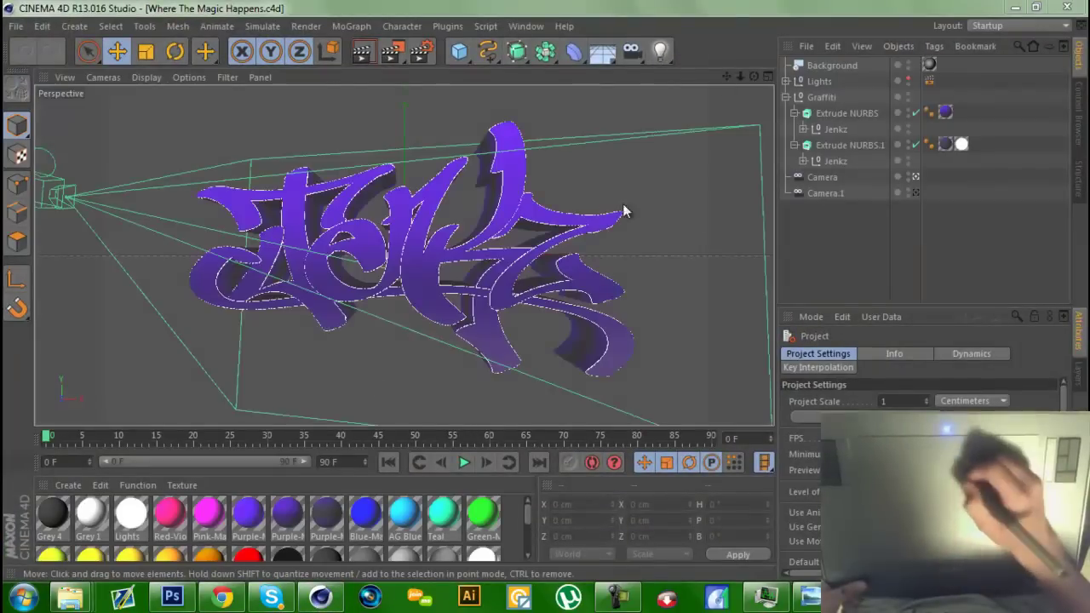
# Step: Delete both Jenkz spline objects from the scene
pyautogui.moveTo(740, 76); pyautogui.dragTo(760, 81)
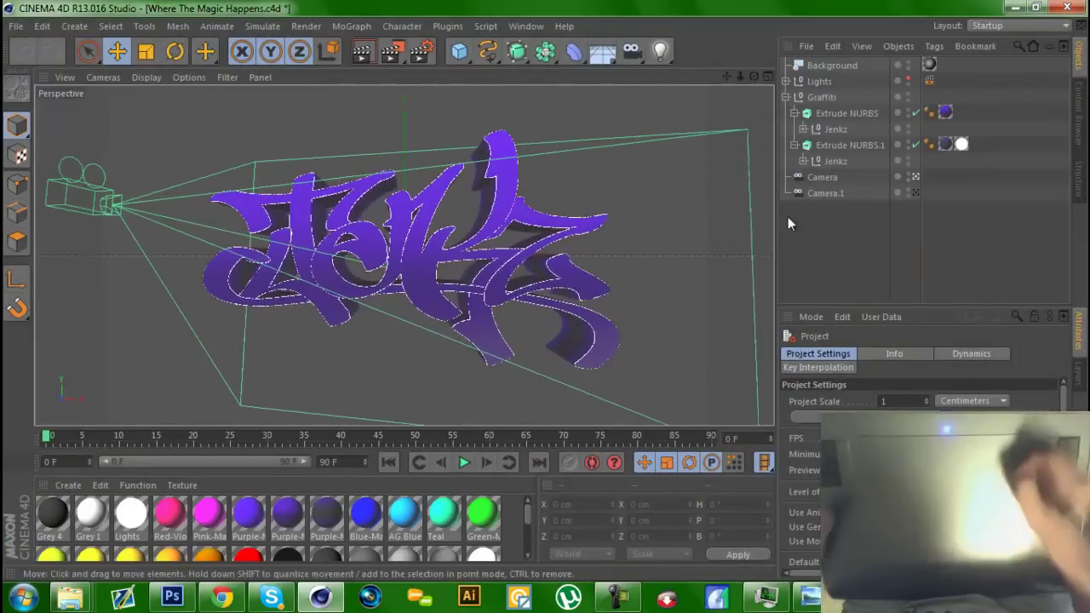
pyautogui.click(828, 129)
pyautogui.press('Delete')
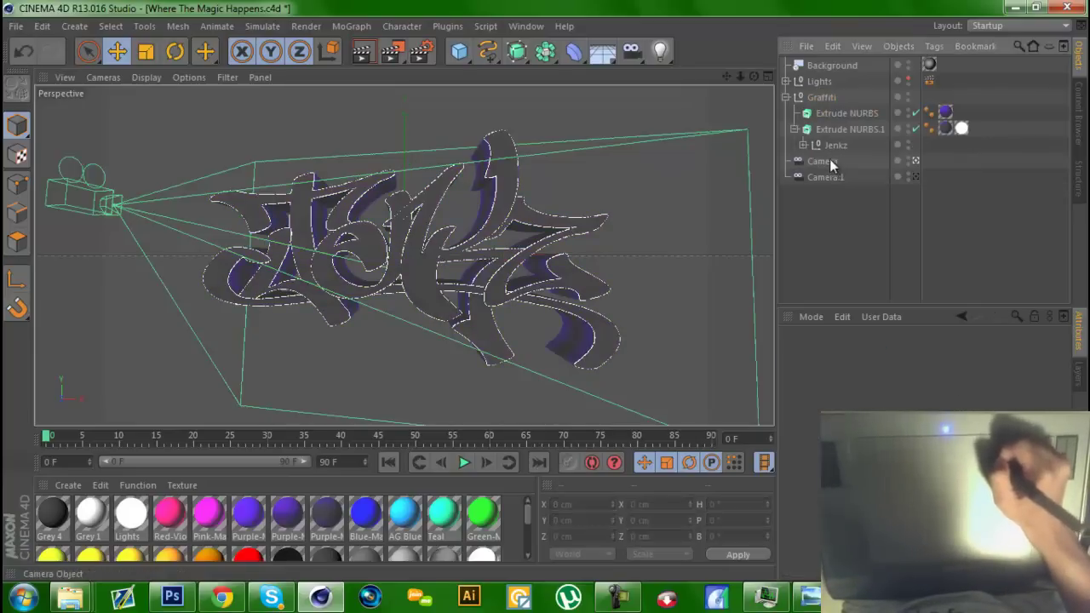
pyautogui.click(836, 143)
pyautogui.press('Delete')
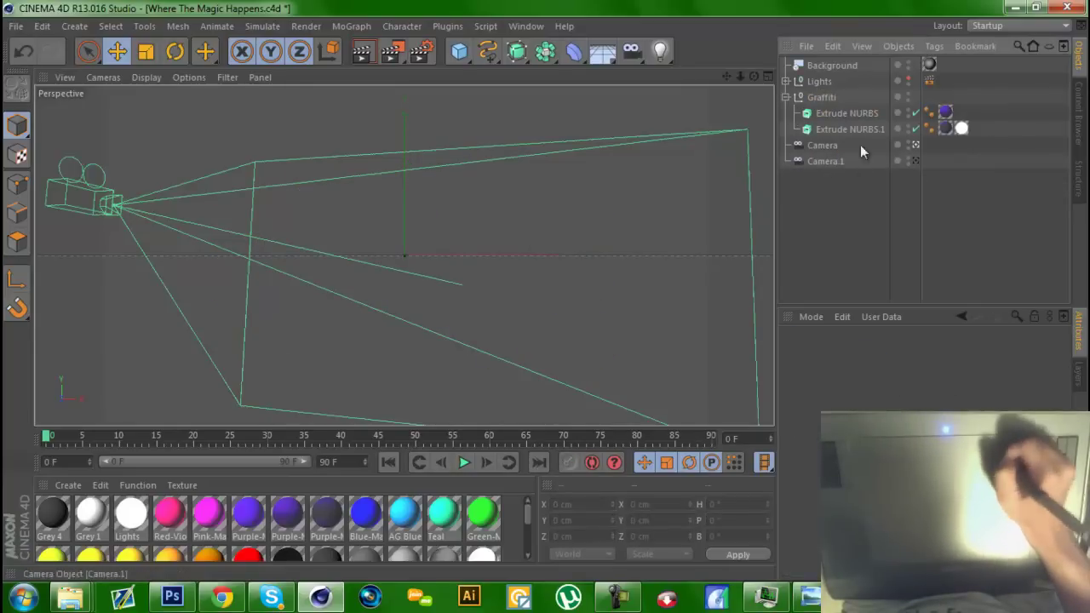
# Step: Open hello.ai from the Desktop via File > Open
pyautogui.click(805, 46)
pyautogui.click(814, 68)
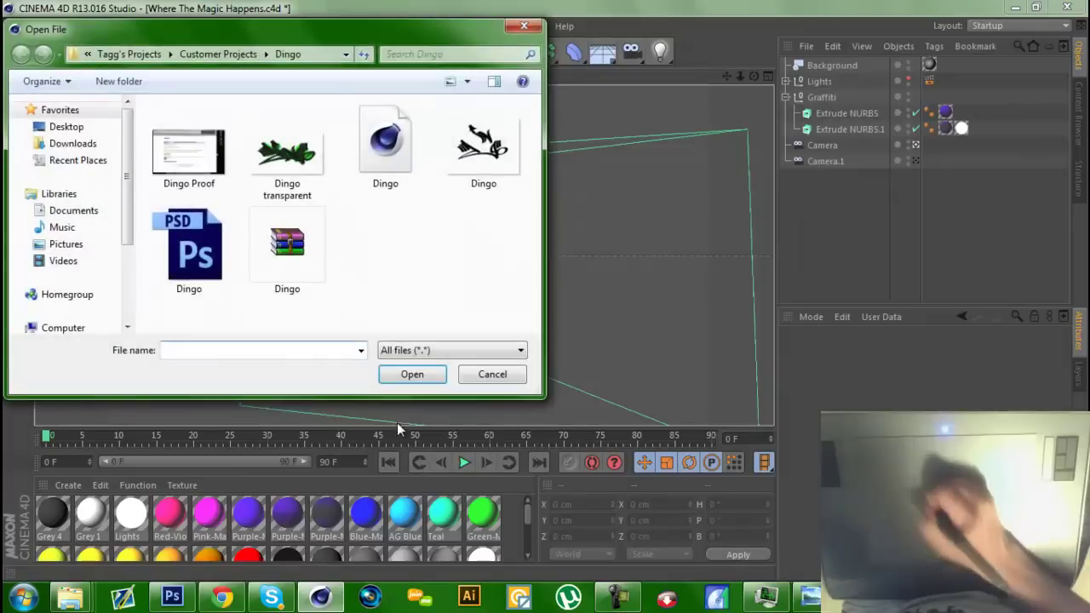
pyautogui.click(65, 126)
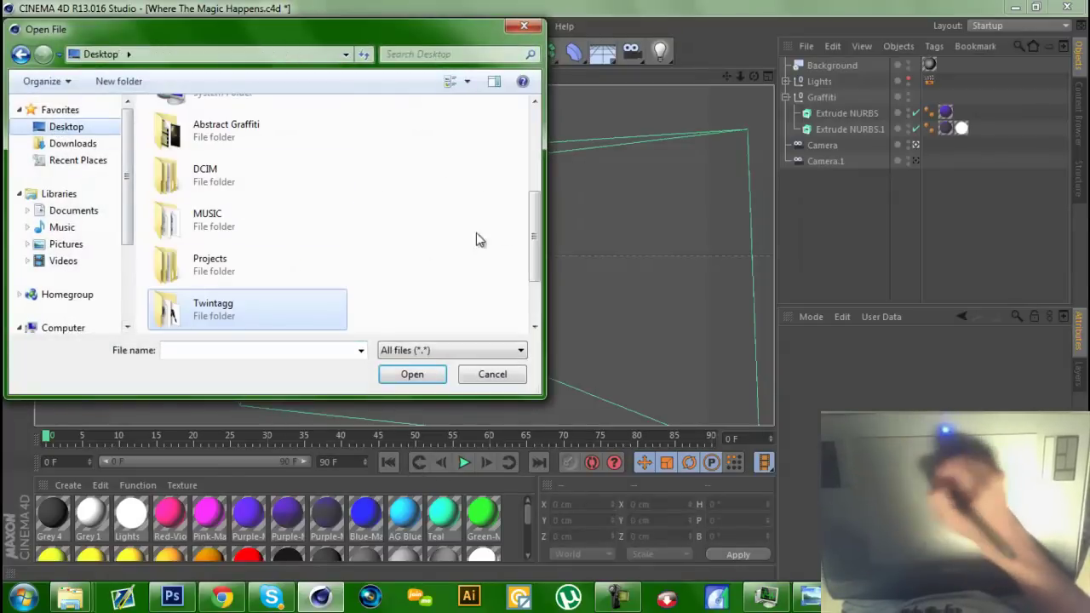
pyautogui.moveTo(536, 234); pyautogui.dragTo(536, 276)
pyautogui.doubleClick(258, 278)
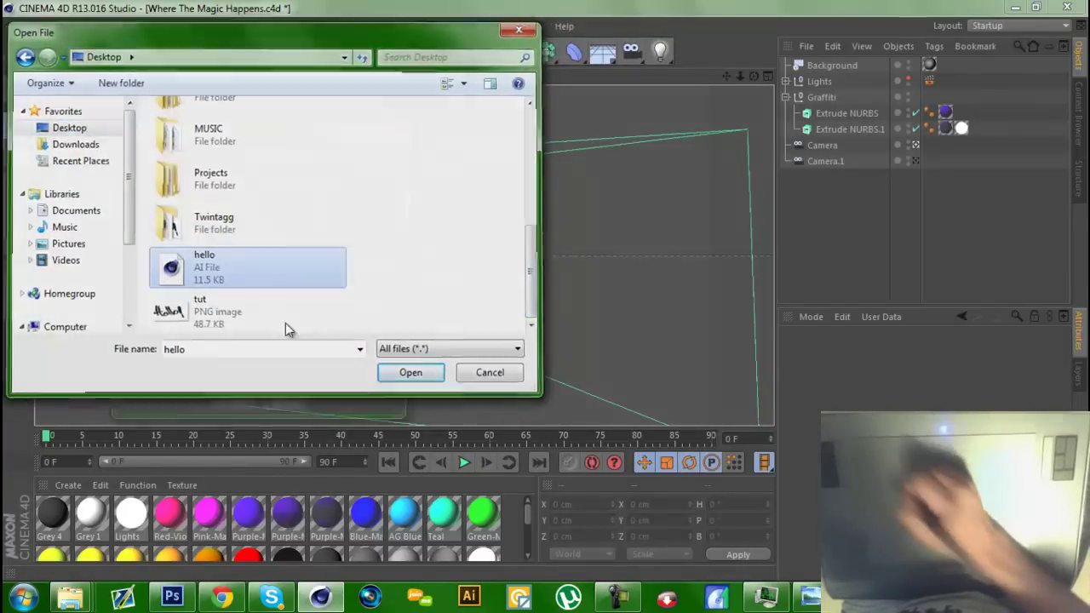
# Step: Confirm the Illustrator import and set the hello null's P.X and P.Y to 0
pyautogui.click(232, 416)
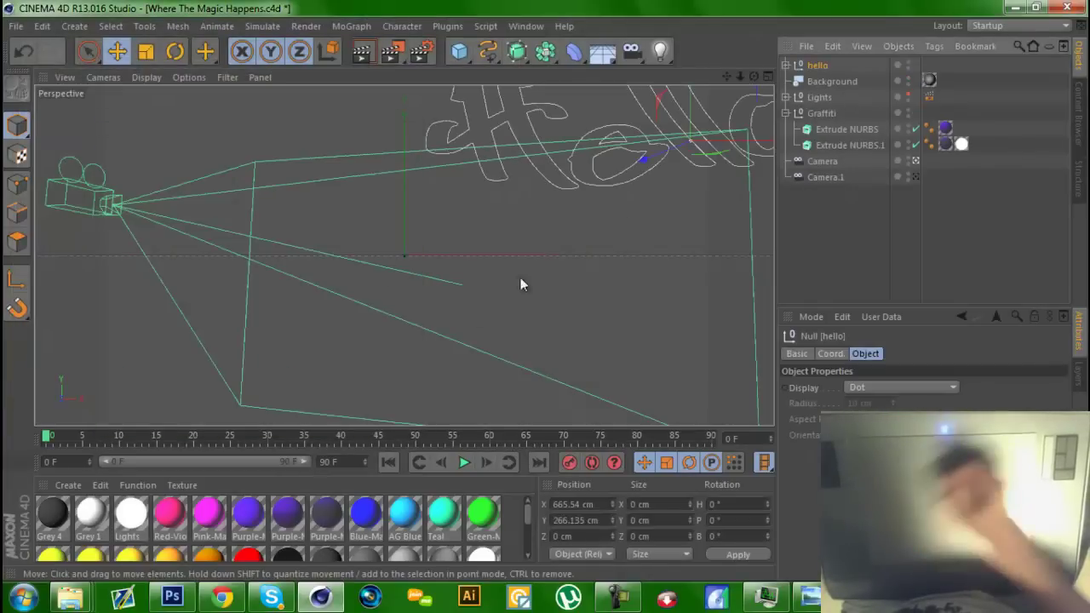
pyautogui.click(838, 357)
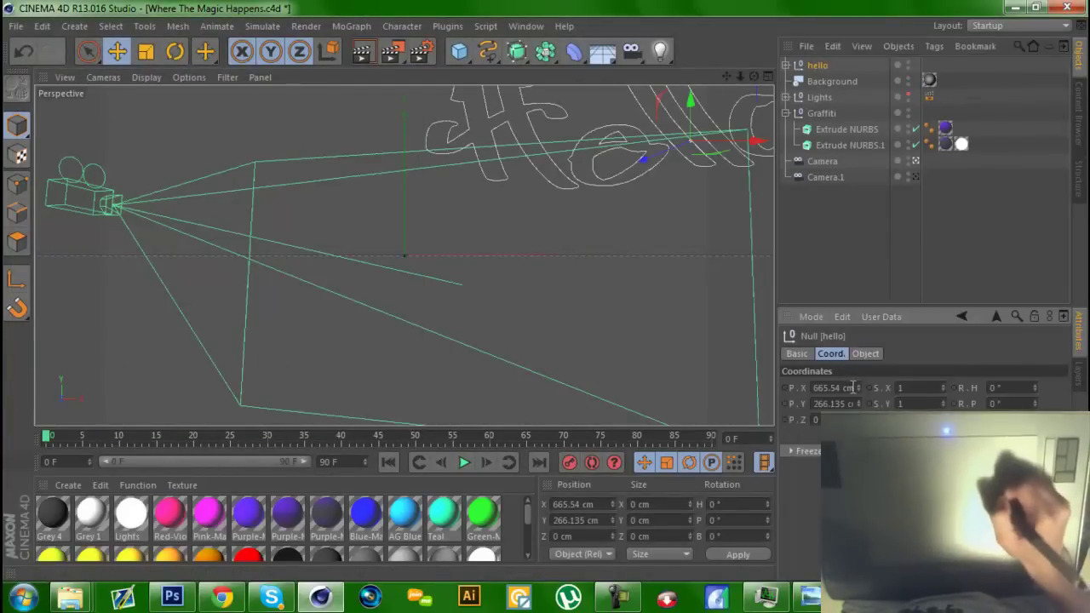
pyautogui.doubleClick(849, 388)
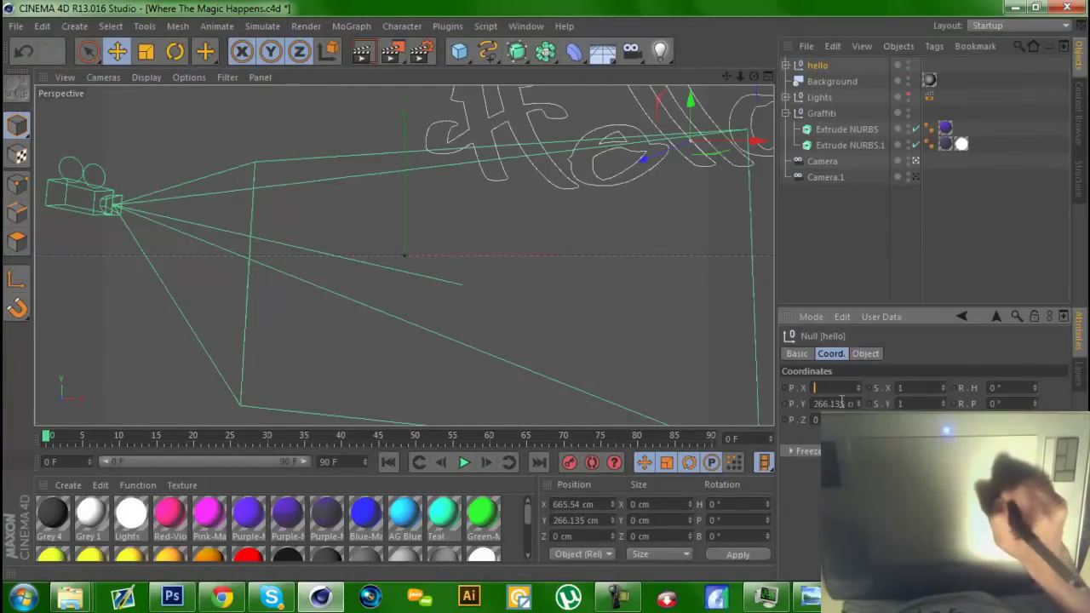
pyautogui.write('0')
pyautogui.press('Return')
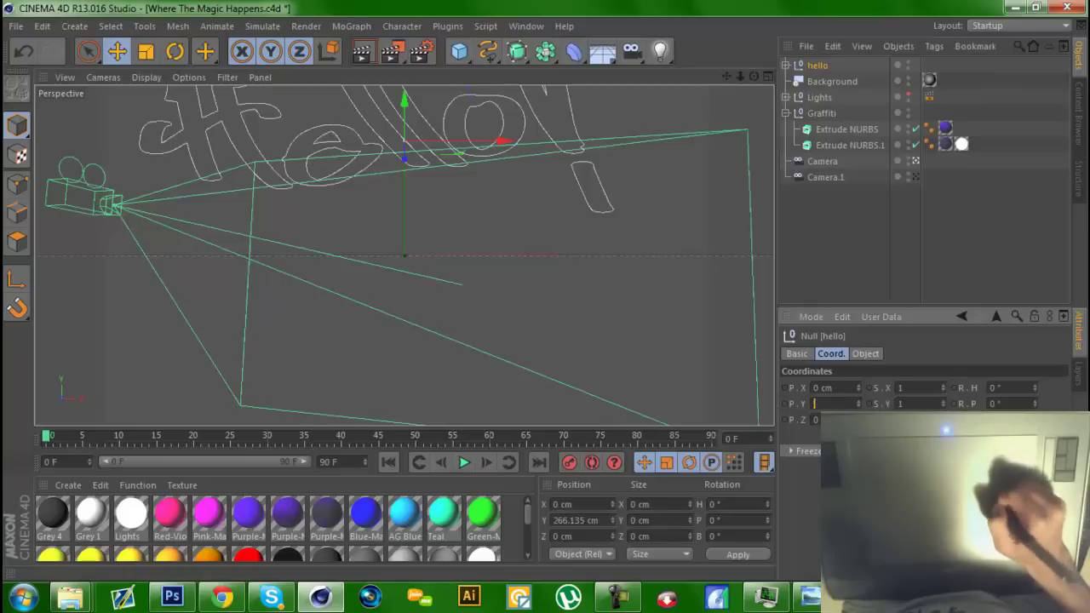
pyautogui.write('0')
pyautogui.press('Return')
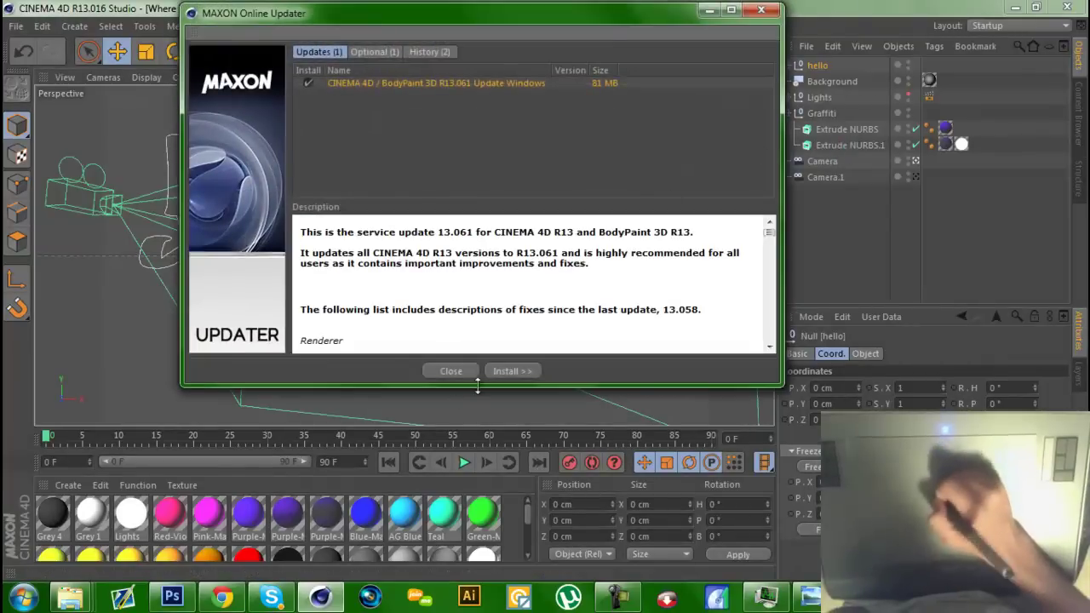
# Step: Dismiss the updater and view the Hello text through the scene cameras
pyautogui.click(474, 372)
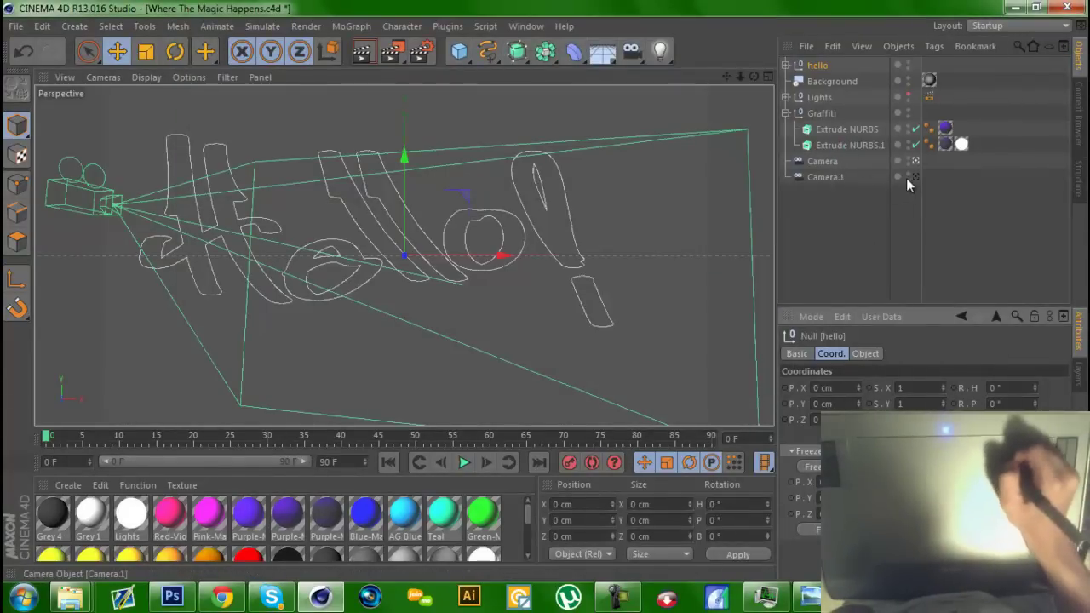
pyautogui.click(916, 161)
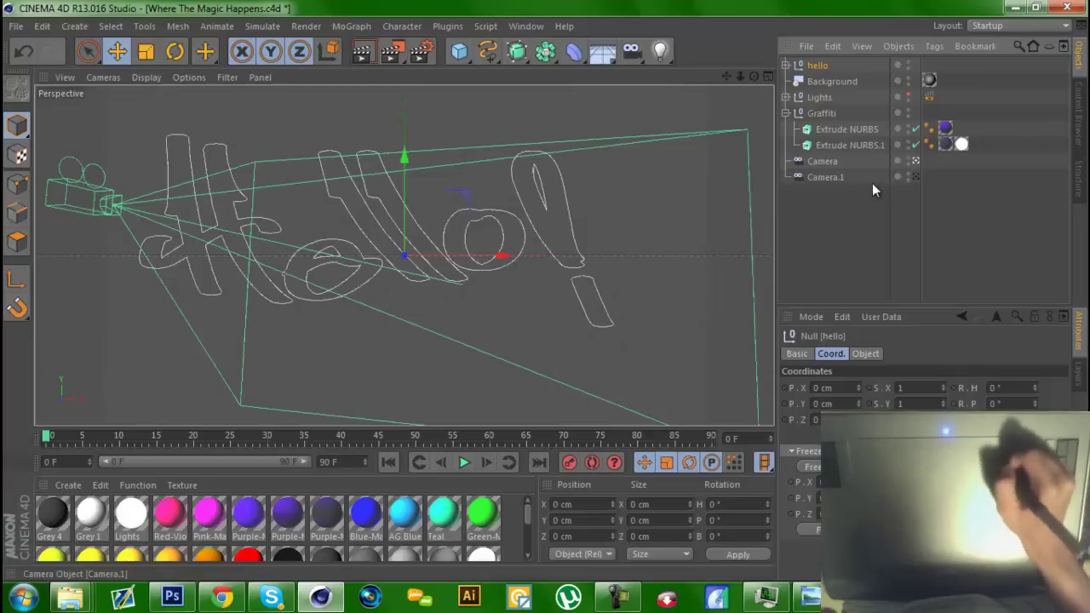
pyautogui.click(916, 177)
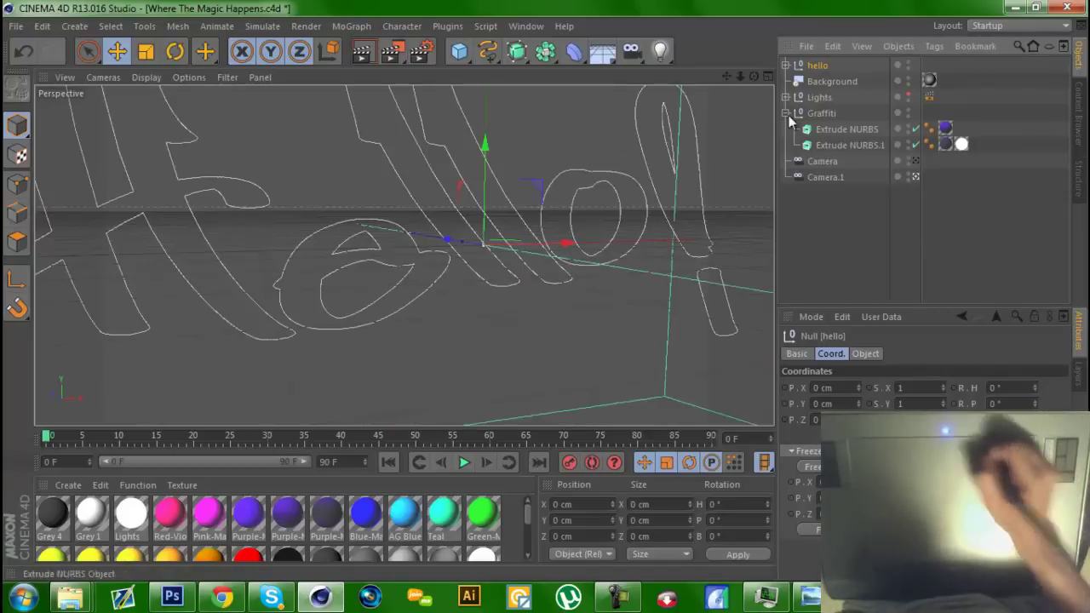
pyautogui.moveTo(753, 76)
pyautogui.mouseDown()
pyautogui.moveTo(731, 112)
pyautogui.moveTo(691, 77)
pyautogui.moveTo(726, 85)
pyautogui.moveTo(779, 125)
pyautogui.moveTo(782, 167)
pyautogui.moveTo(758, 83)
pyautogui.mouseUp()
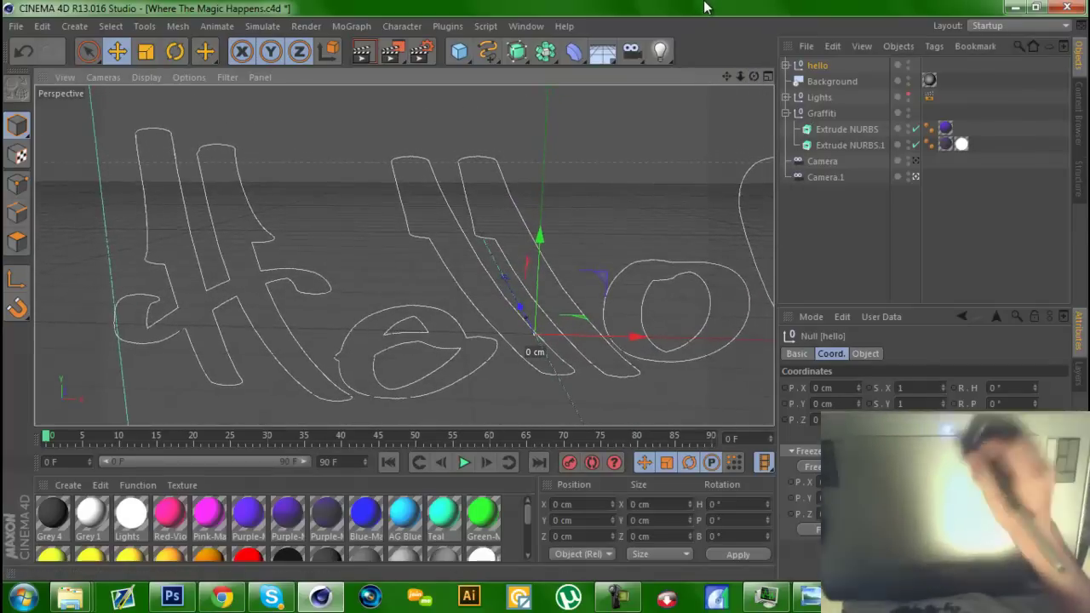
pyautogui.moveTo(739, 79)
pyautogui.mouseDown()
pyautogui.moveTo(713, 114)
pyautogui.moveTo(725, 142)
pyautogui.mouseUp()
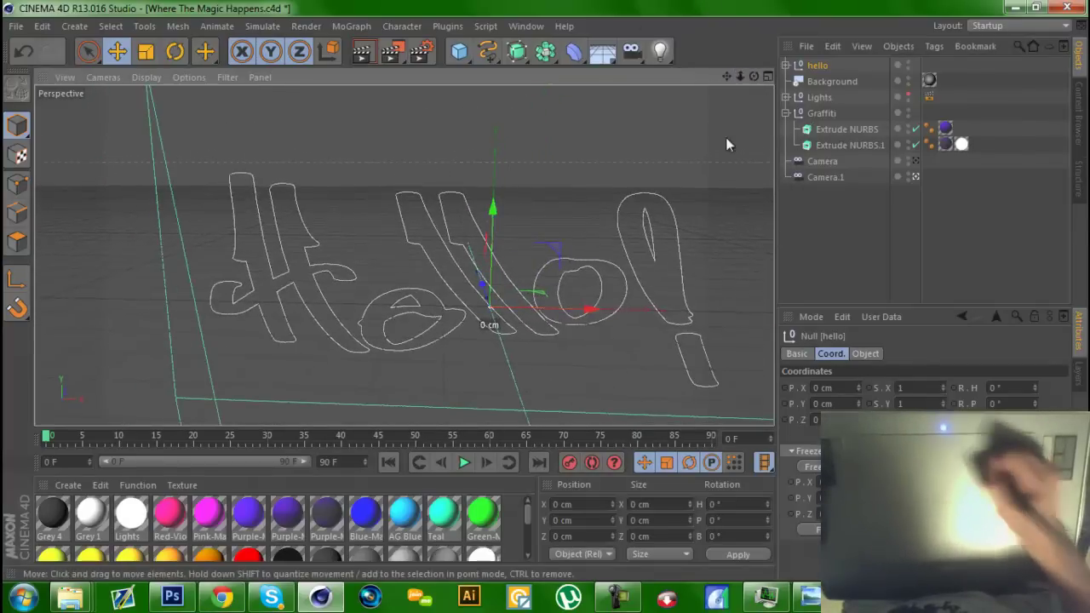
# Step: Rename Path 1 to h and Paths 2 and 3 to l
pyautogui.click(786, 65)
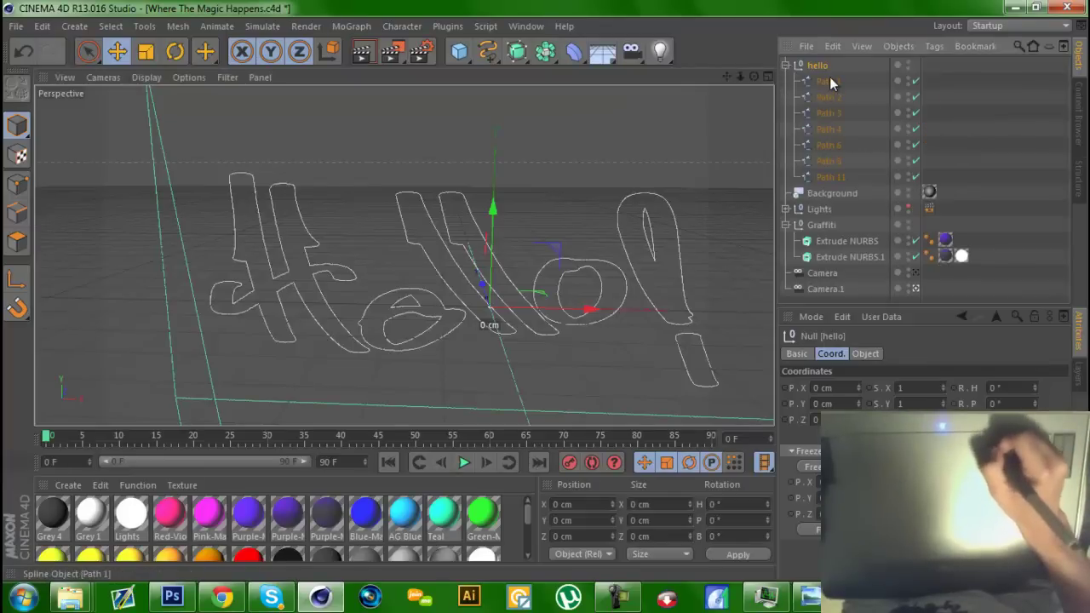
pyautogui.click(828, 81)
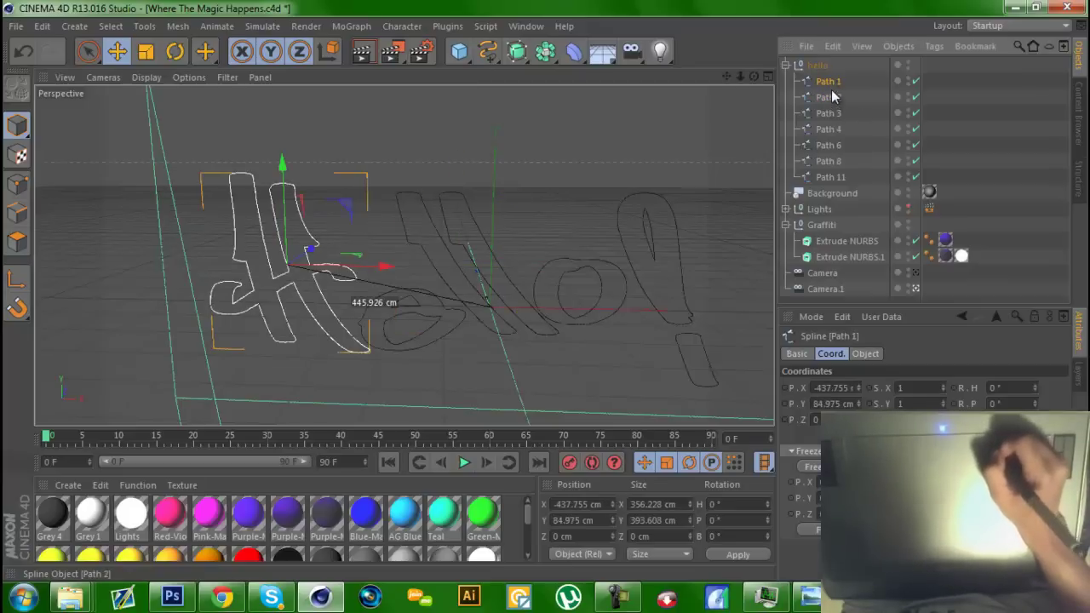
pyautogui.doubleClick(830, 81)
pyautogui.write('h')
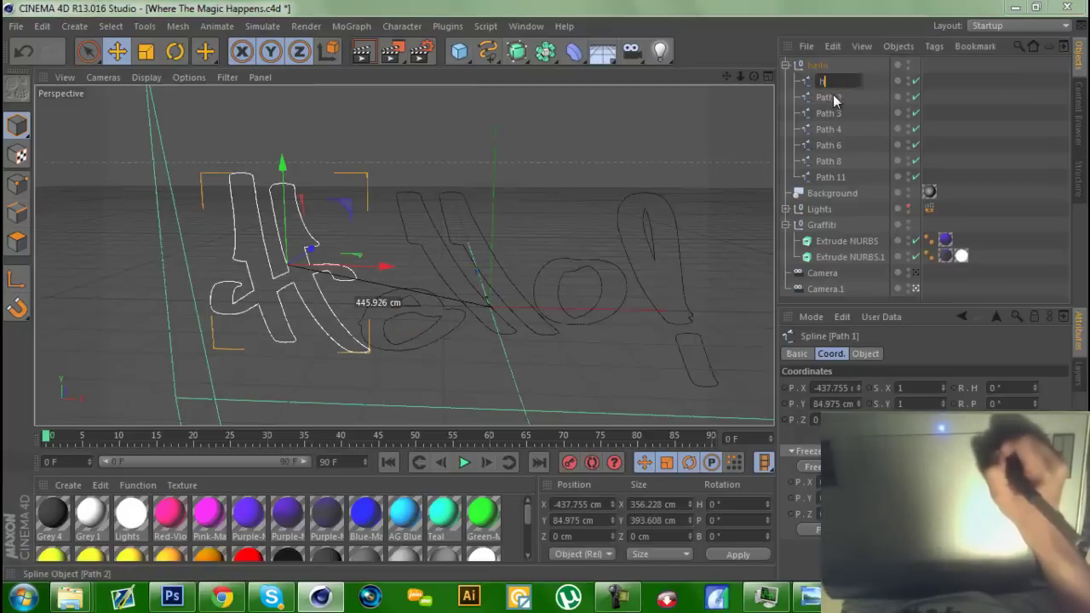
pyautogui.press('Return')
pyautogui.click(833, 98)
pyautogui.doubleClick(832, 98)
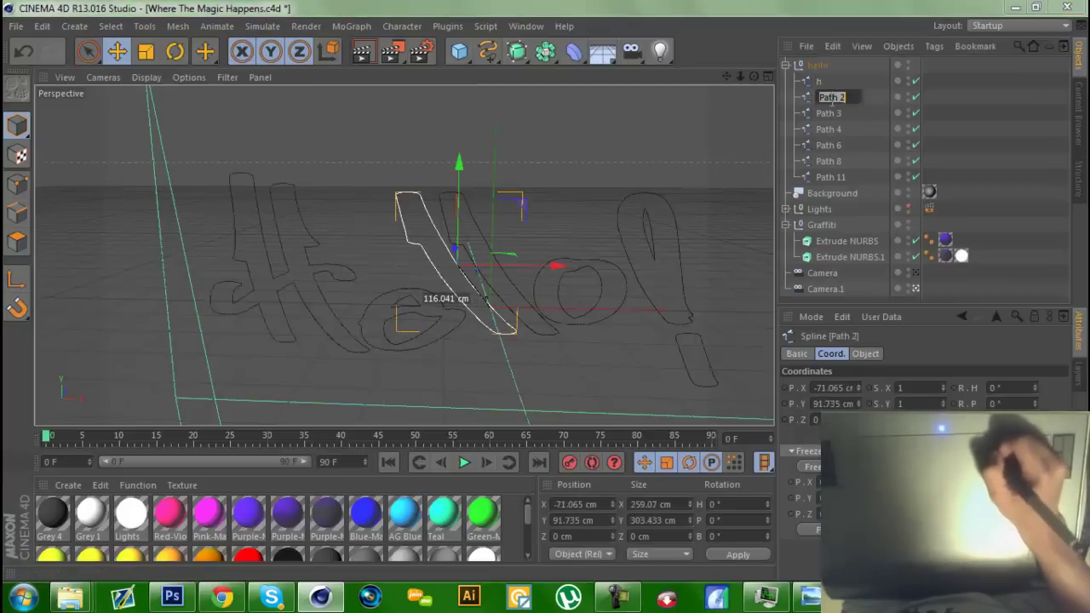
pyautogui.write('l')
pyautogui.press('Return')
pyautogui.click(829, 114)
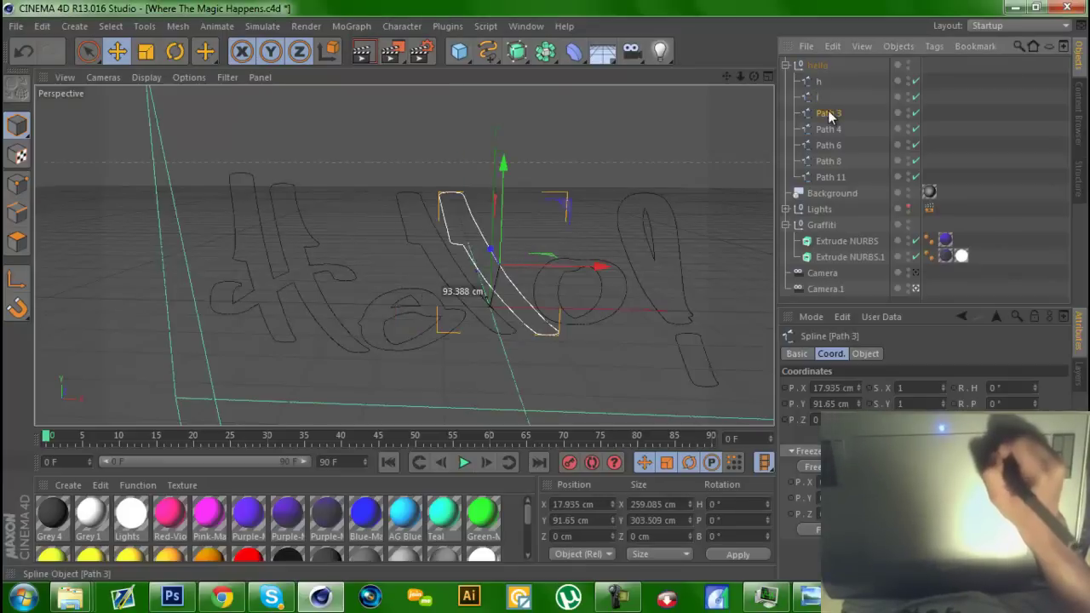
pyautogui.doubleClick(831, 115)
pyautogui.write('l')
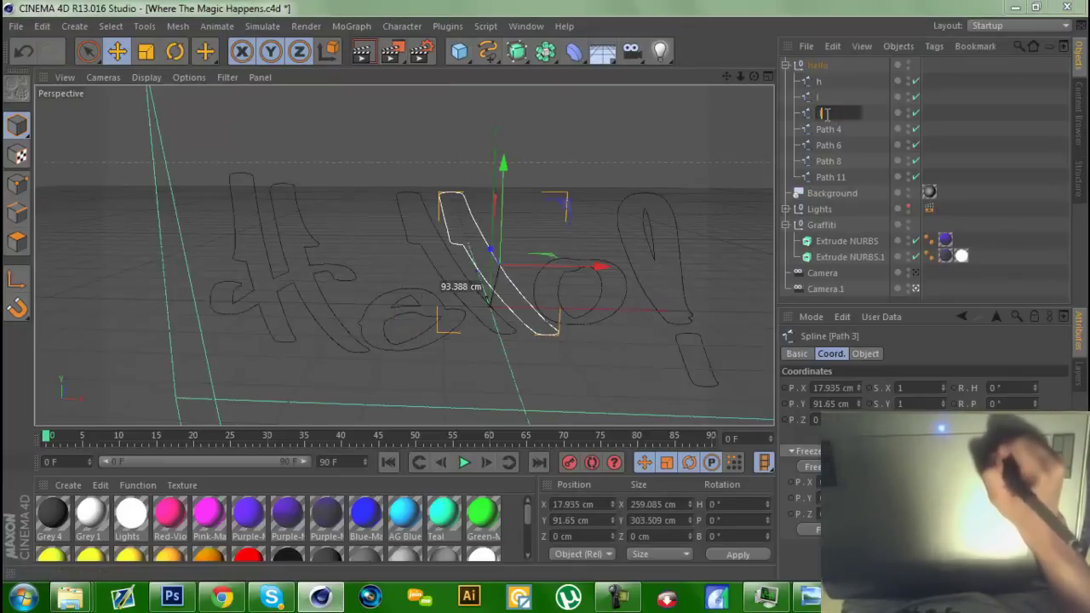
pyautogui.press('Return')
# Step: Rename Paths 4, 6, 8 and 11 to l, o, e and l
pyautogui.click(826, 129)
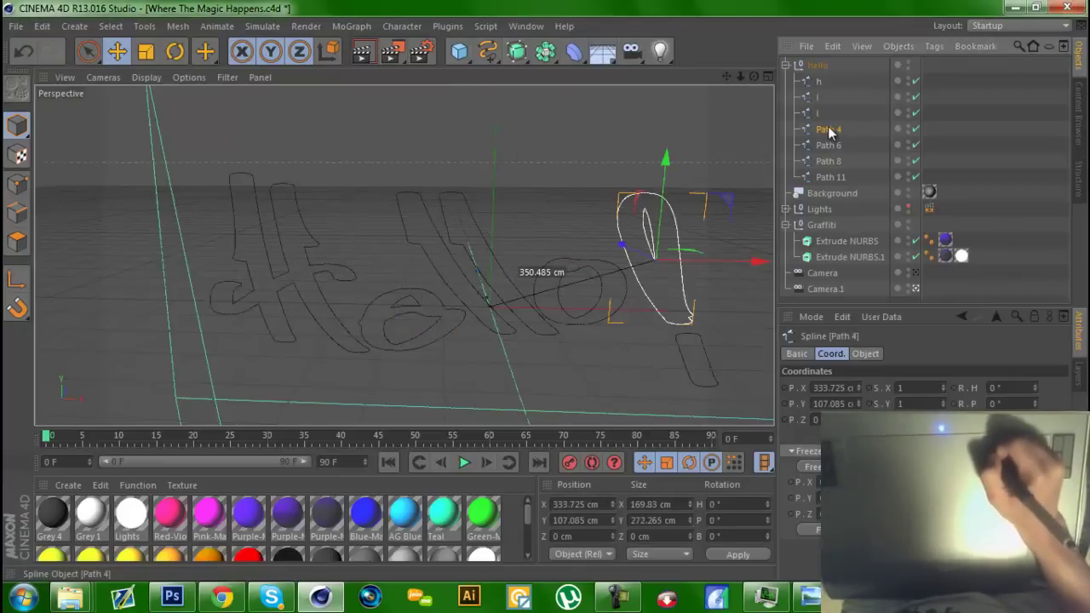
pyautogui.doubleClick(830, 130)
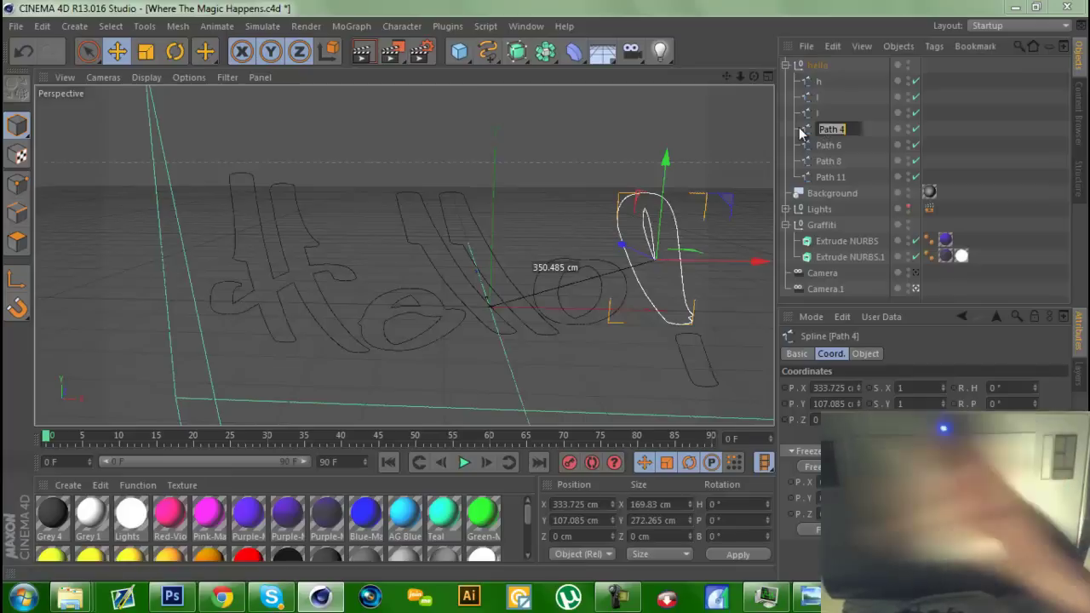
pyautogui.write('l')
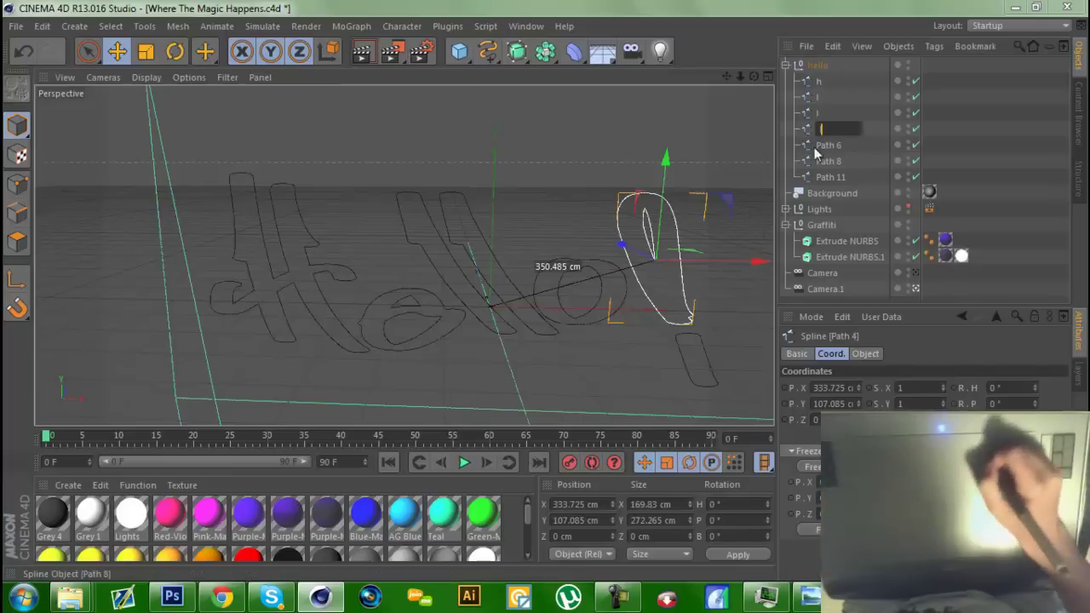
pyautogui.press('Return')
pyautogui.click(829, 146)
pyautogui.doubleClick(829, 146)
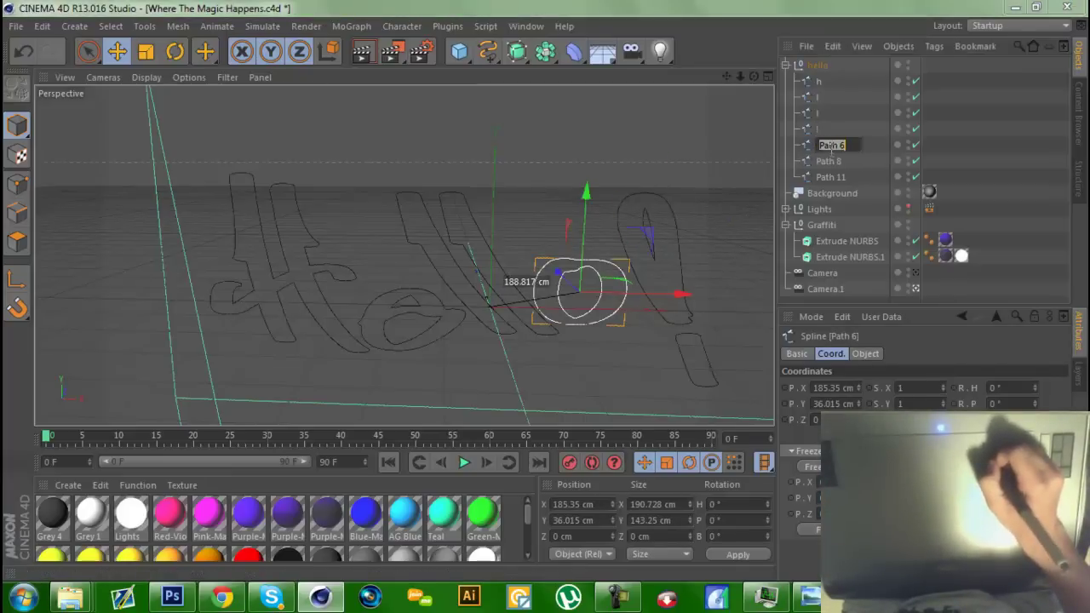
pyautogui.write('o')
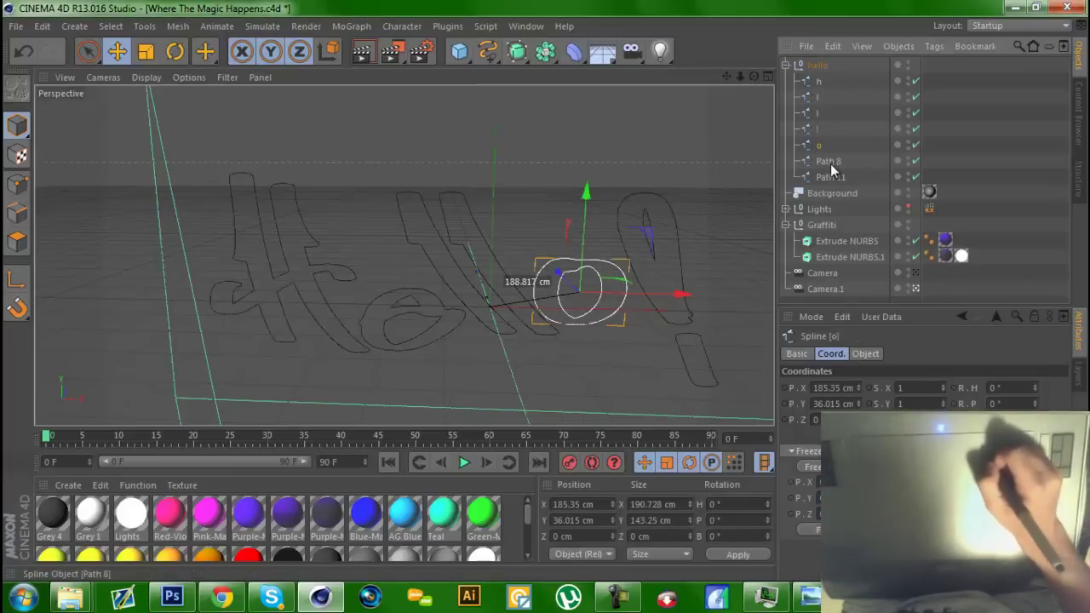
pyautogui.press('Tab')
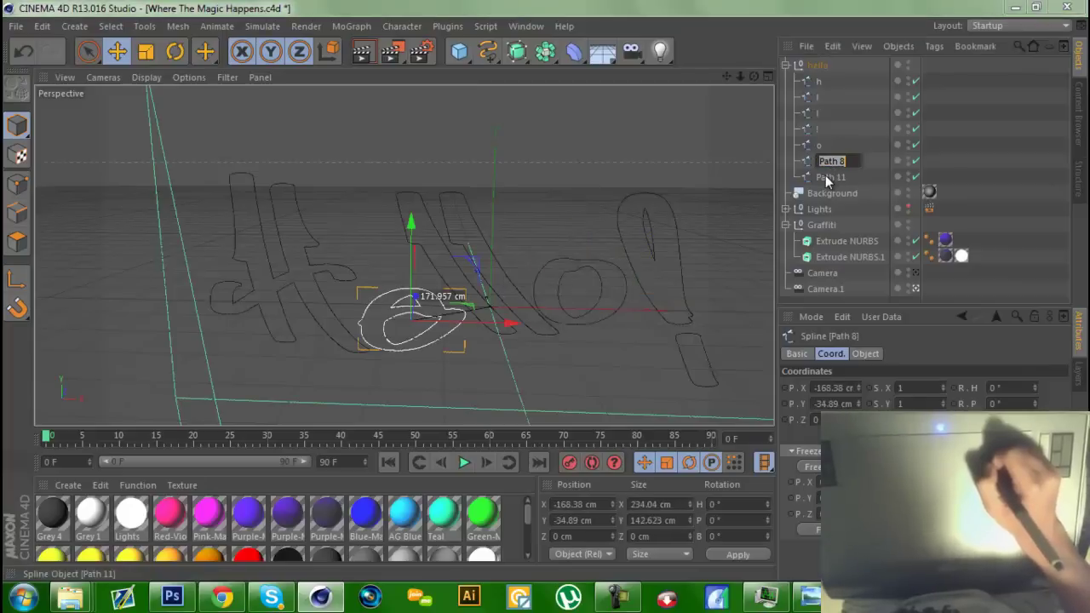
pyautogui.write('e')
pyautogui.press('Return')
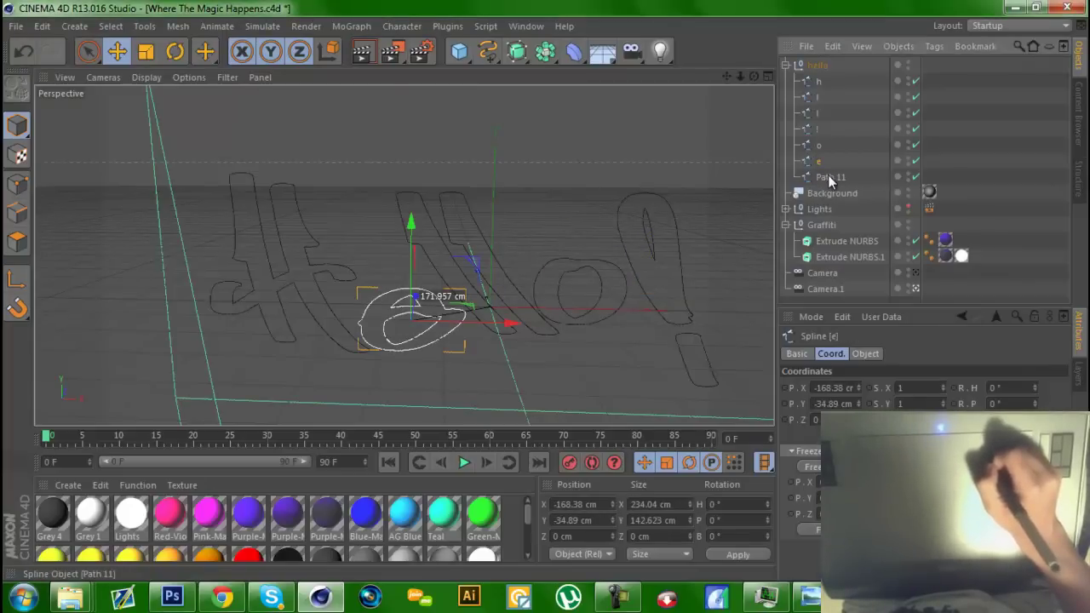
pyautogui.click(828, 178)
pyautogui.doubleClick(830, 178)
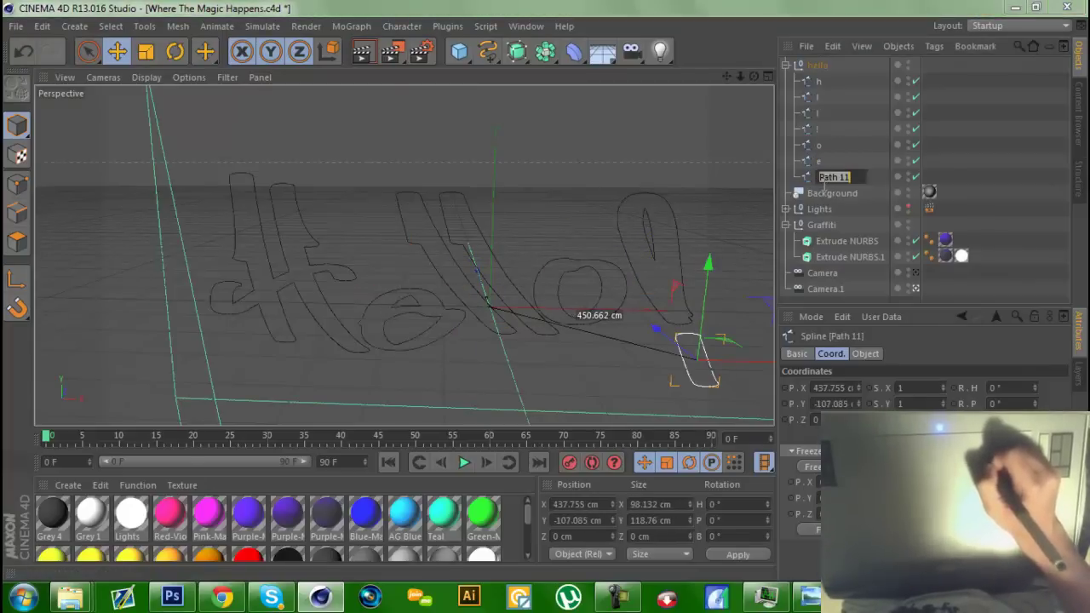
pyautogui.write('l')
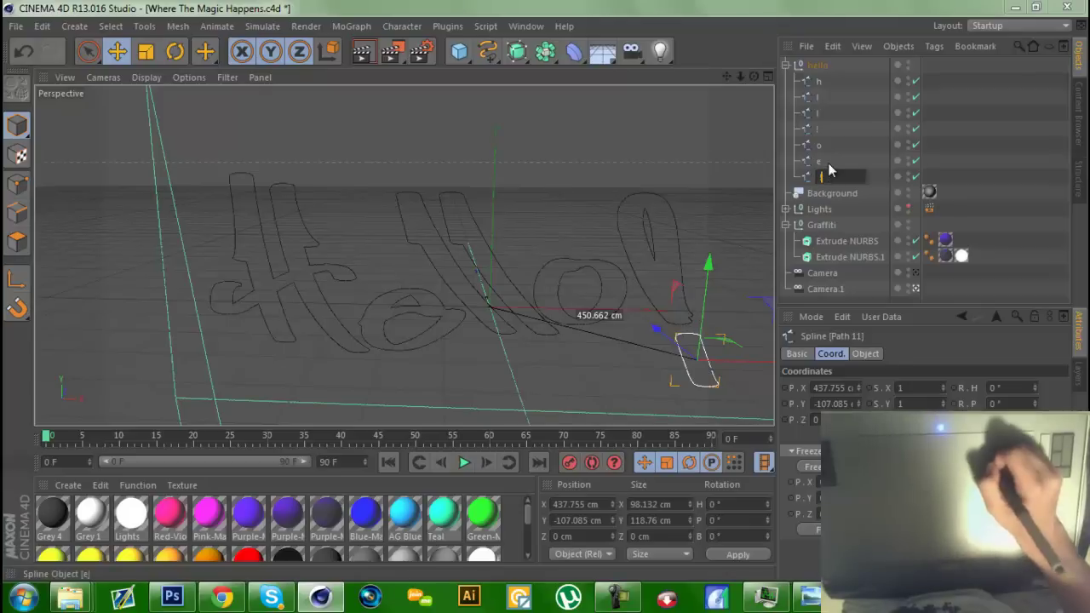
pyautogui.press('Return')
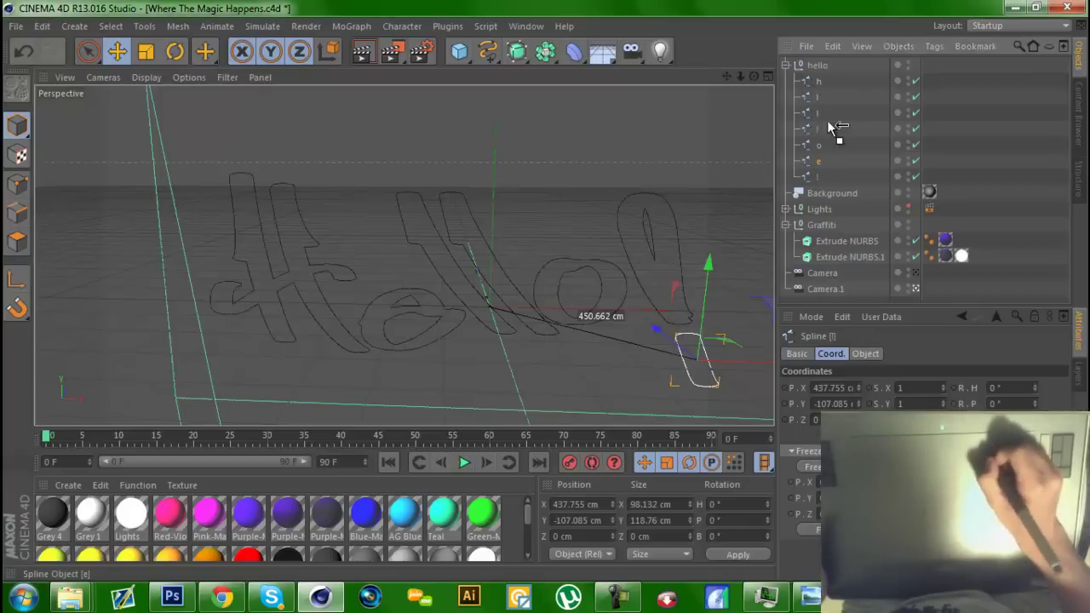
# Step: Reorder the letter splines so e sits under h and o follows the l's
pyautogui.moveTo(825, 89); pyautogui.dragTo(826, 92)
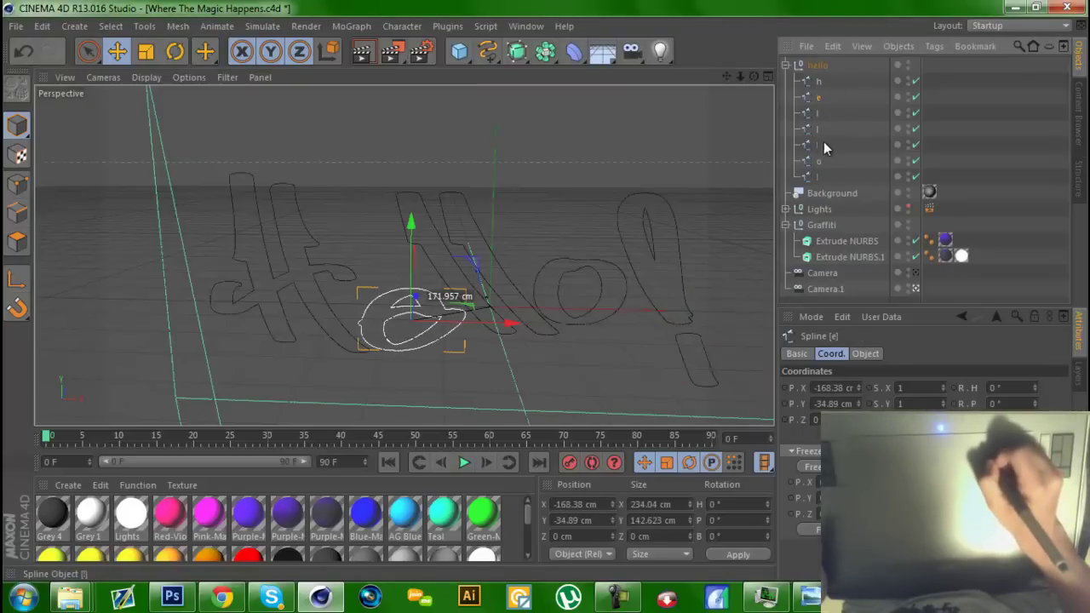
pyautogui.moveTo(827, 142); pyautogui.dragTo(827, 143)
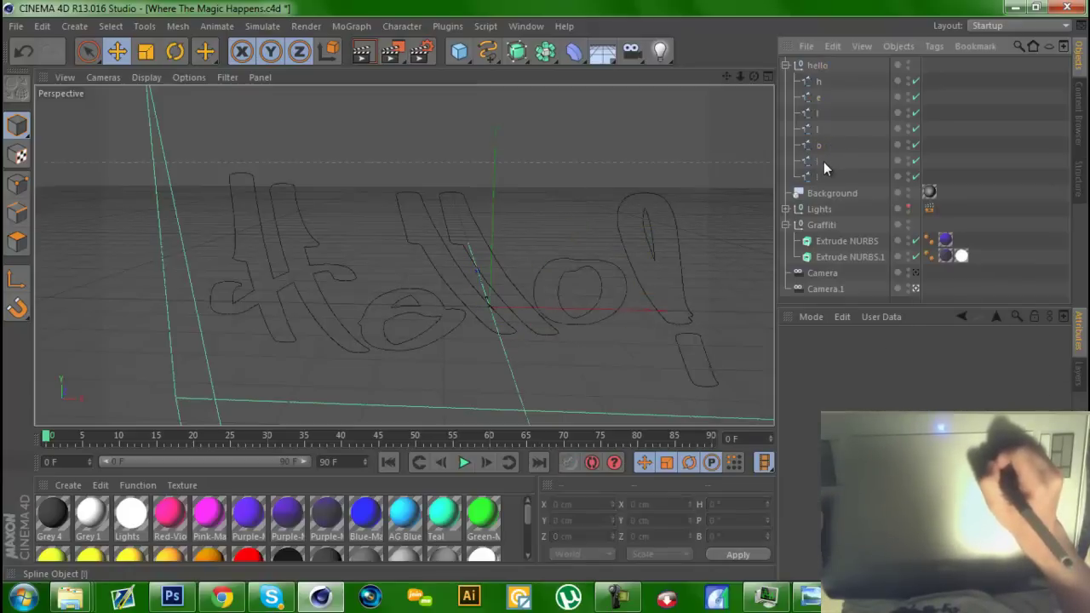
pyautogui.click(818, 169)
# Step: Shift the h and e letters to the right toward the l's
pyautogui.click(810, 81)
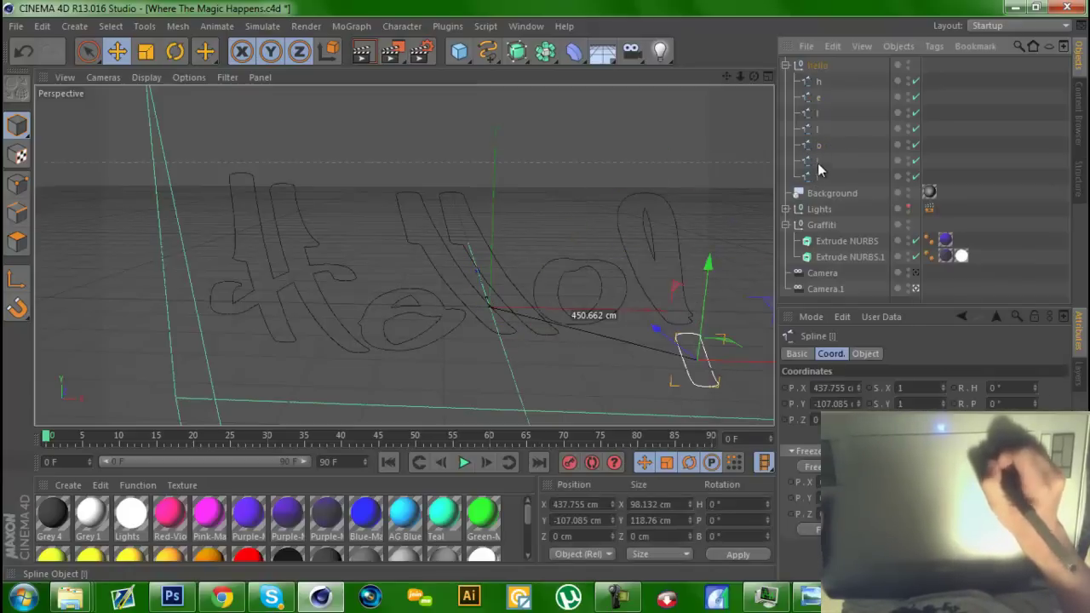
pyautogui.click(815, 83)
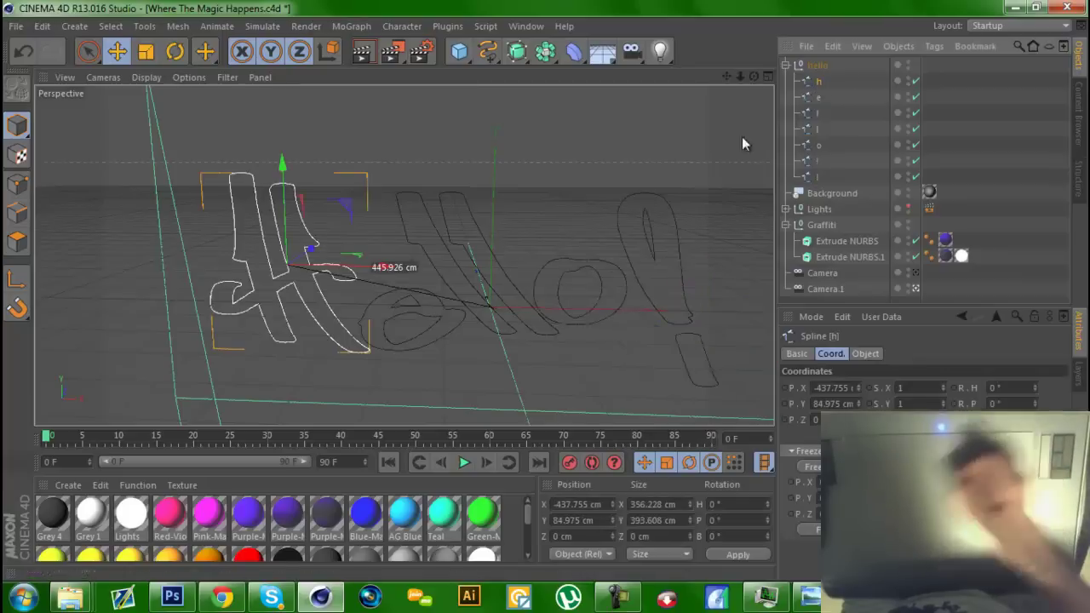
pyautogui.moveTo(394, 266); pyautogui.dragTo(423, 268)
pyautogui.keyDown('ctrl'); pyautogui.click(822, 98); pyautogui.keyUp('ctrl')
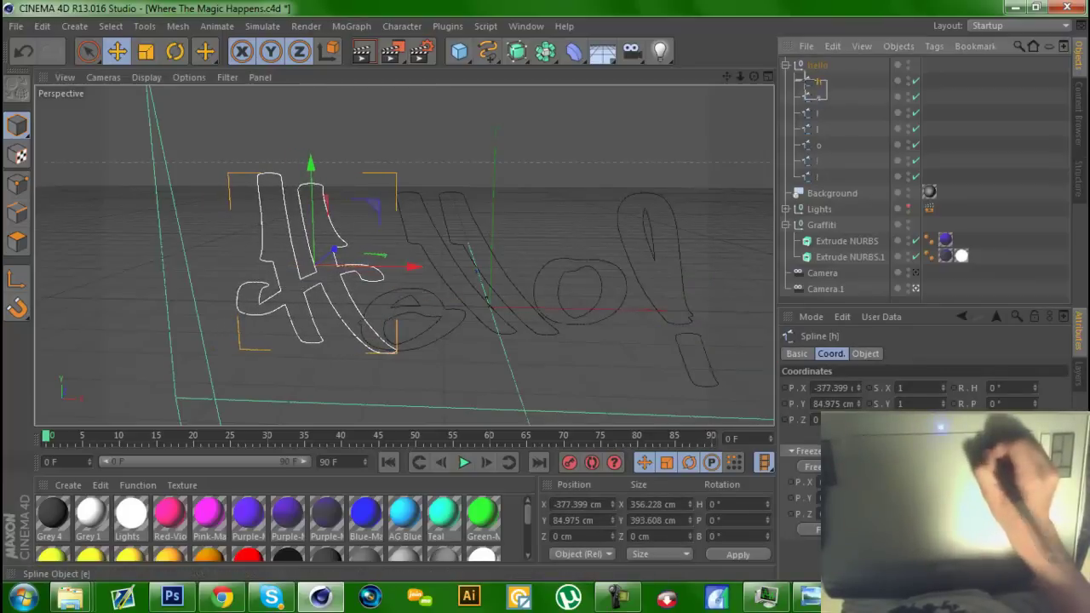
pyautogui.moveTo(457, 297); pyautogui.dragTo(479, 300)
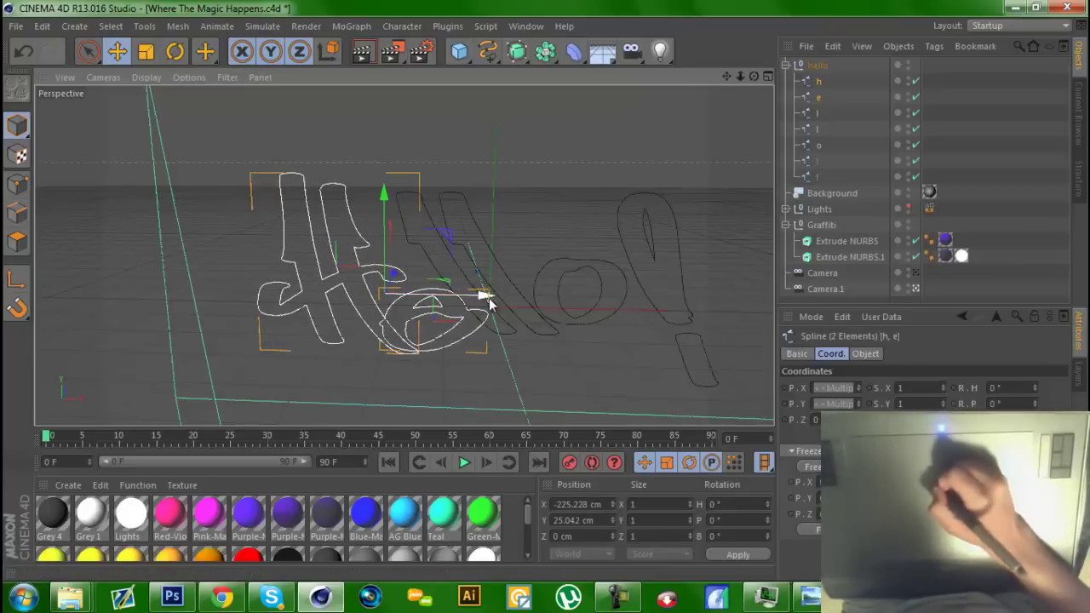
pyautogui.moveTo(483, 300); pyautogui.dragTo(483, 297)
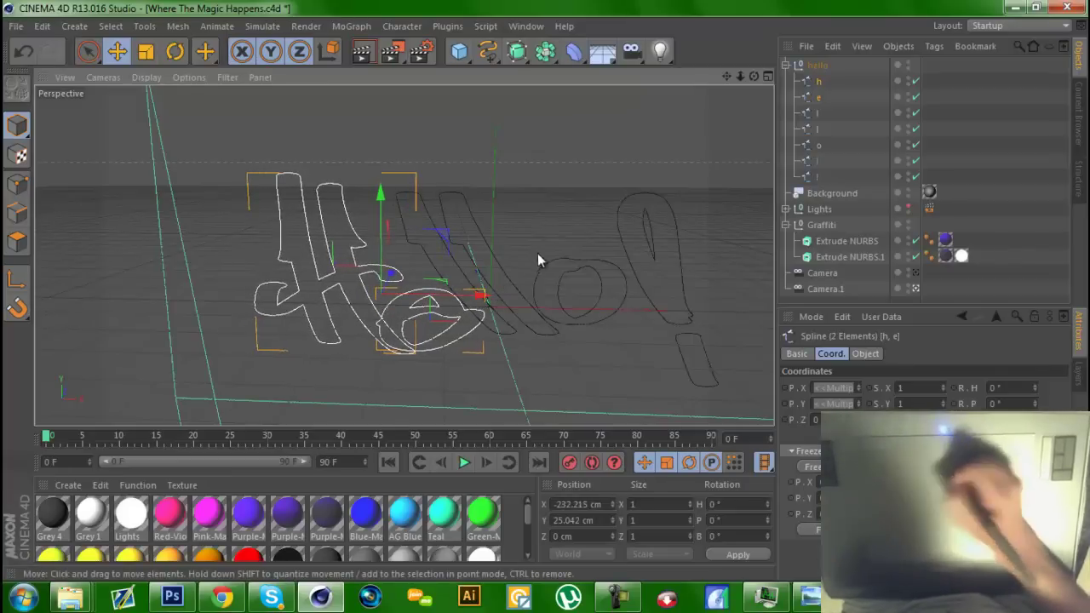
# Step: Adjust the two l letters sideways so the second overlaps the o
pyautogui.click(819, 120)
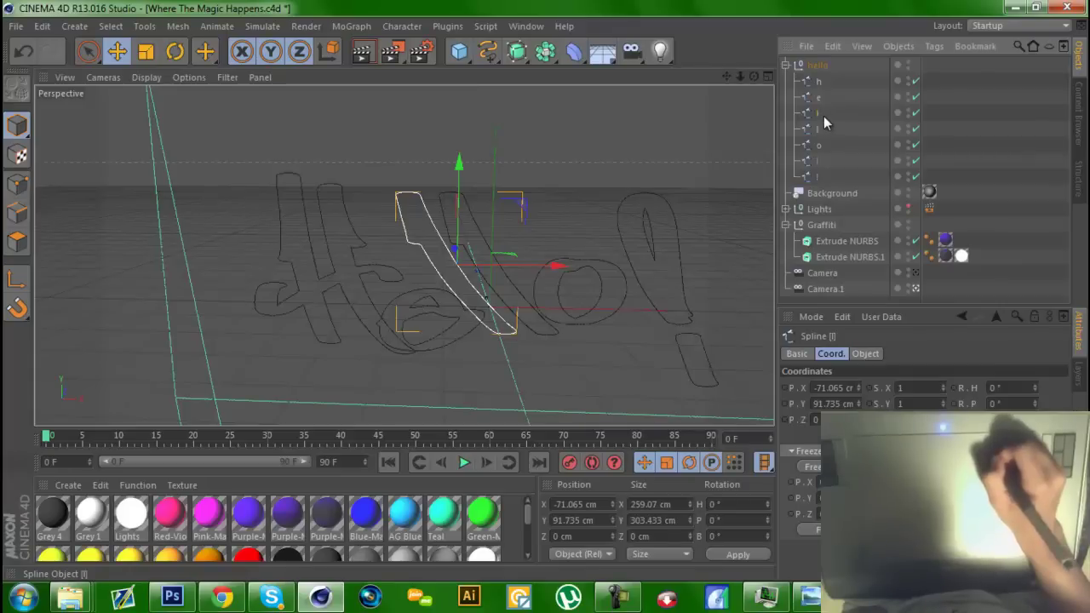
pyautogui.moveTo(555, 267); pyautogui.dragTo(545, 267)
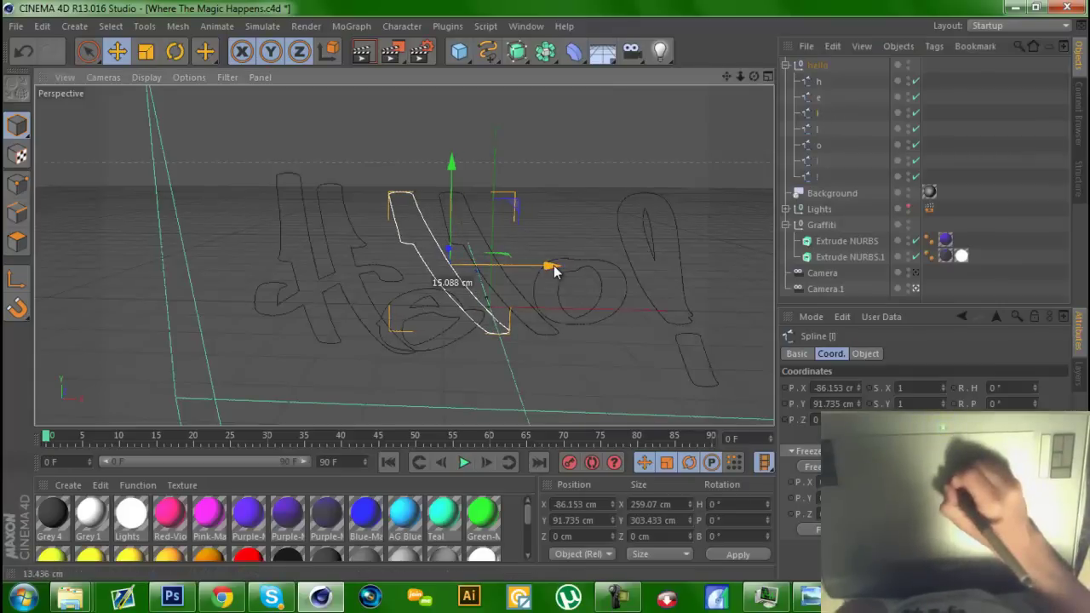
pyautogui.click(818, 128)
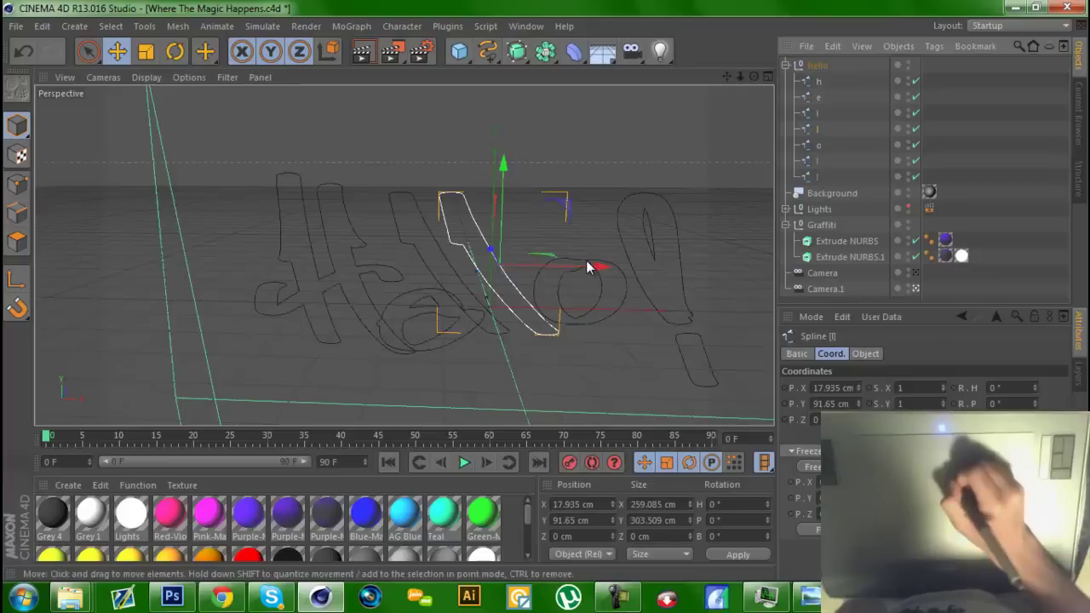
pyautogui.moveTo(589, 267); pyautogui.dragTo(569, 271)
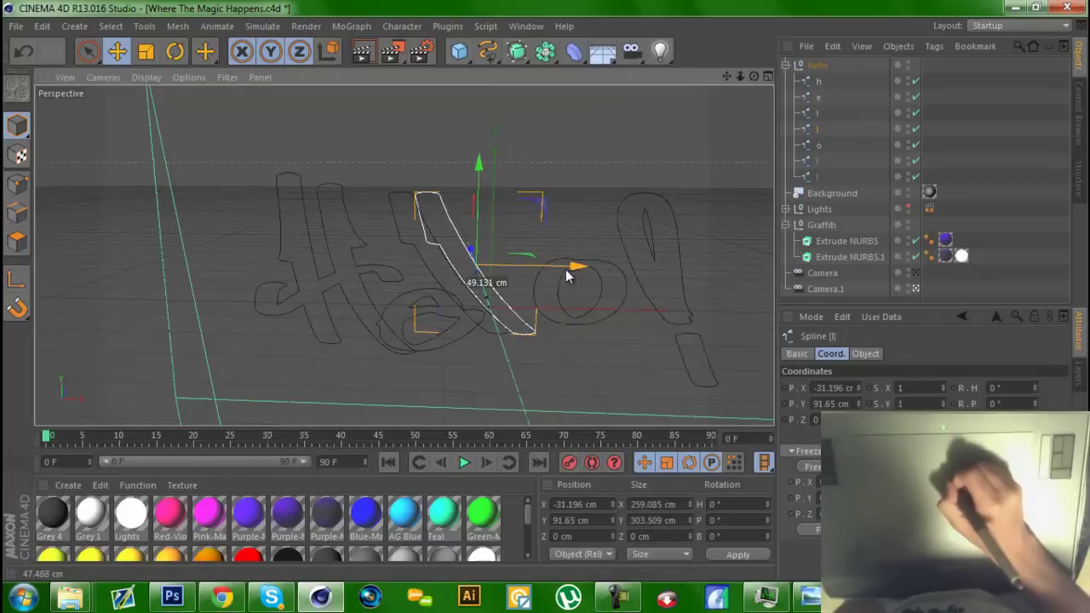
pyautogui.moveTo(569, 274); pyautogui.dragTo(573, 269)
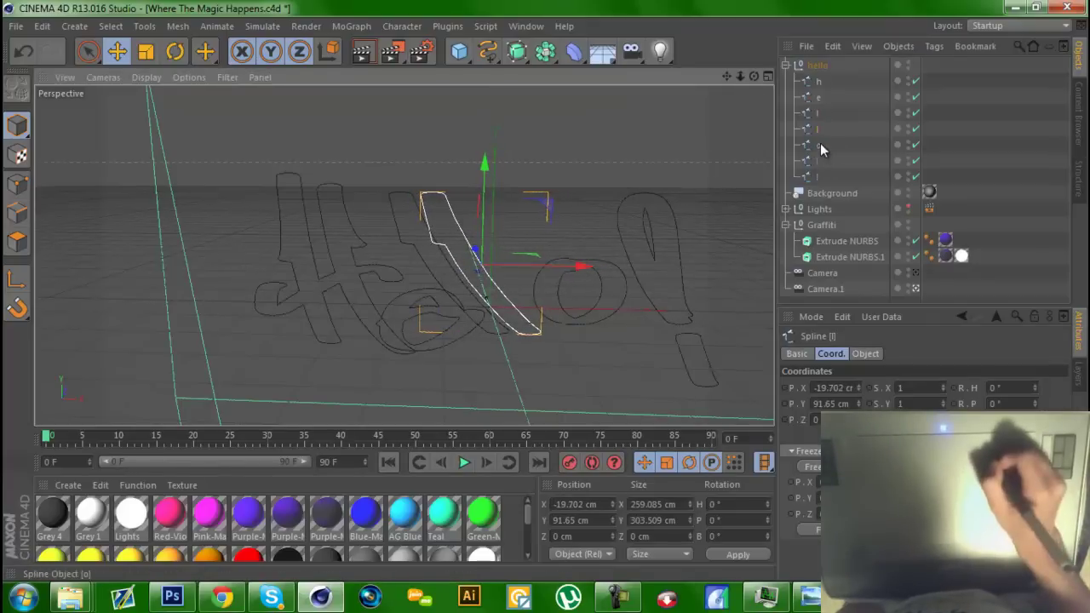
# Step: Move the o and exclamation mark left and view through the scene camera
pyautogui.click(821, 147)
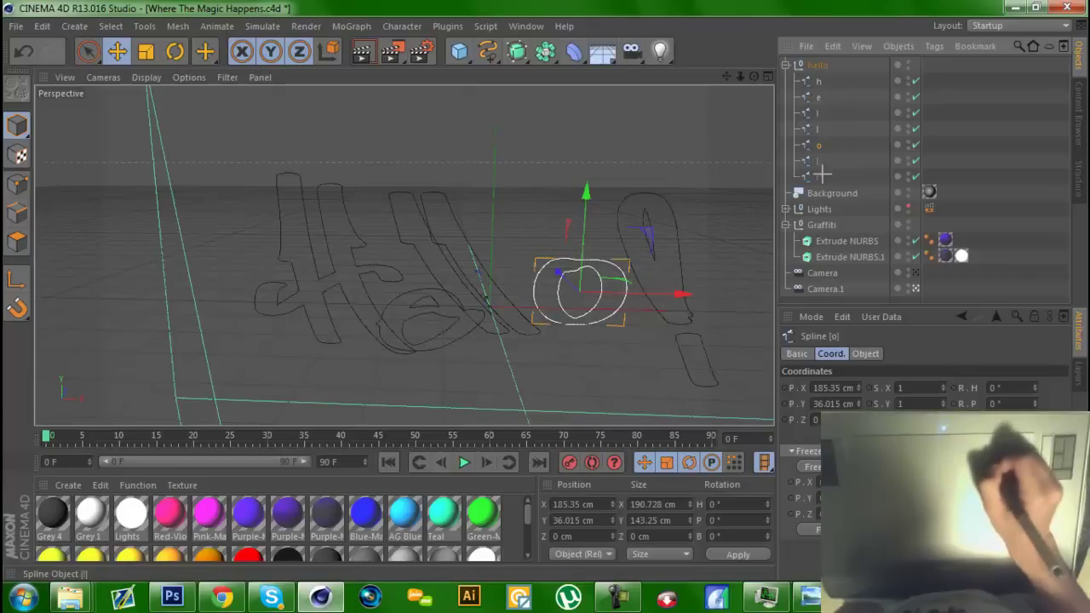
pyautogui.keyDown('shift'); pyautogui.click(813, 177); pyautogui.keyUp('shift')
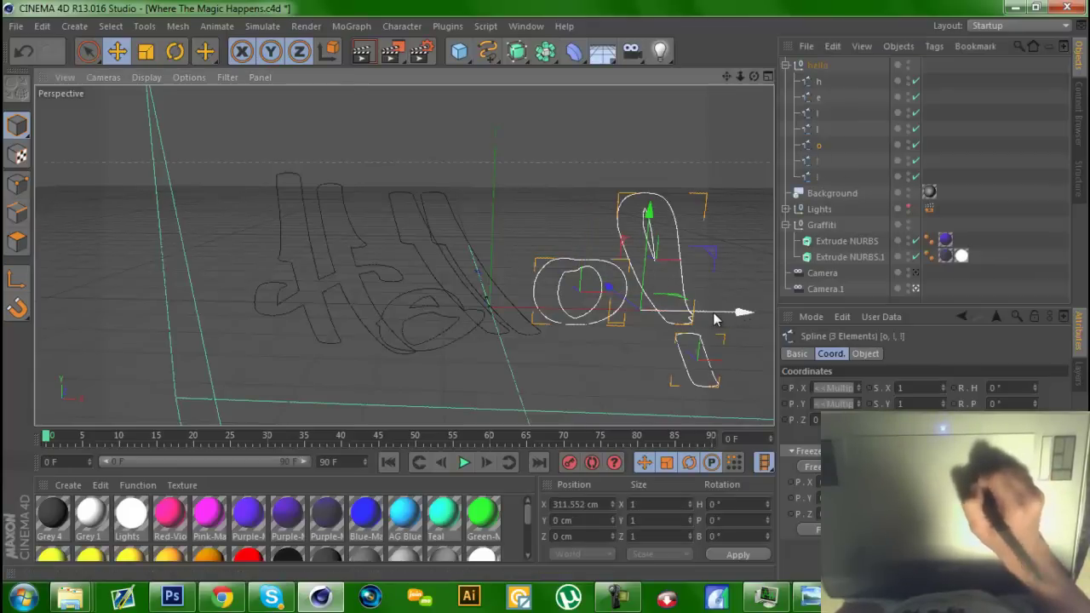
pyautogui.moveTo(743, 311); pyautogui.dragTo(704, 320)
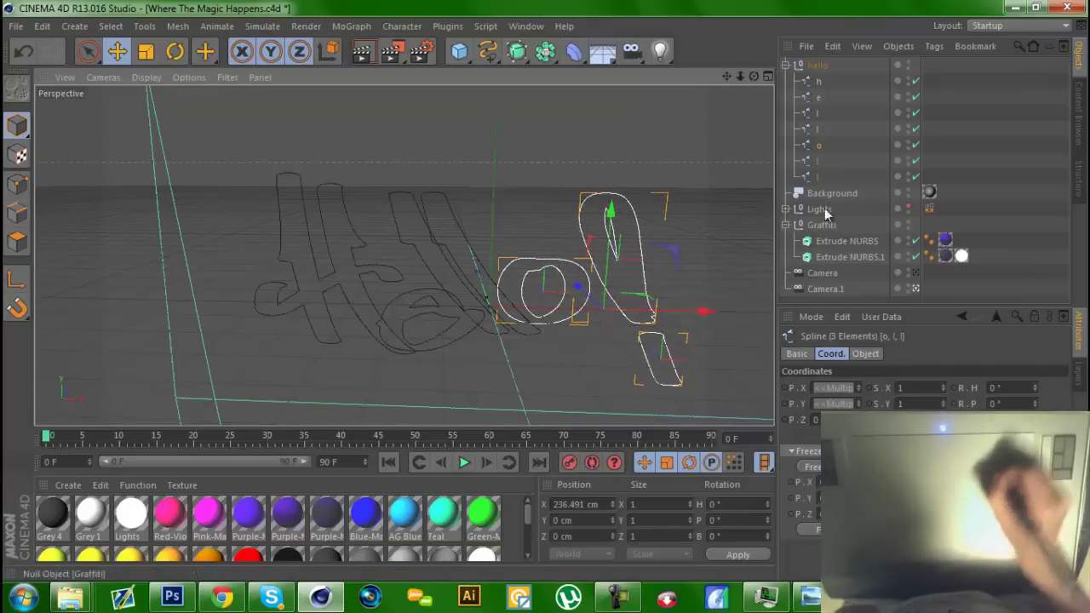
pyautogui.click(825, 176)
pyautogui.keyDown('ctrl'); pyautogui.click(817, 161); pyautogui.keyUp('ctrl')
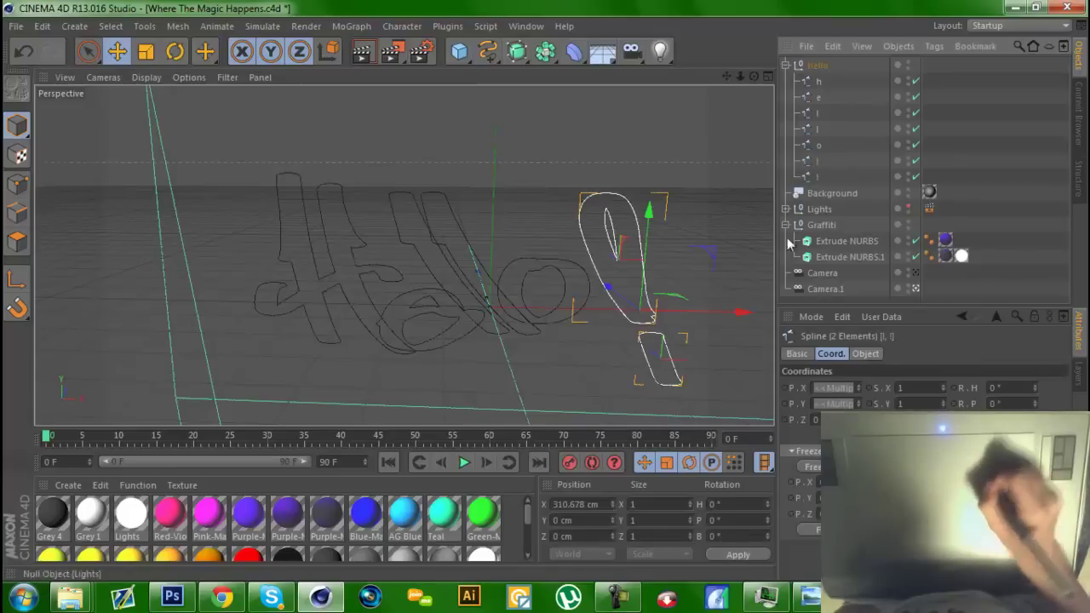
pyautogui.moveTo(746, 313); pyautogui.dragTo(721, 325)
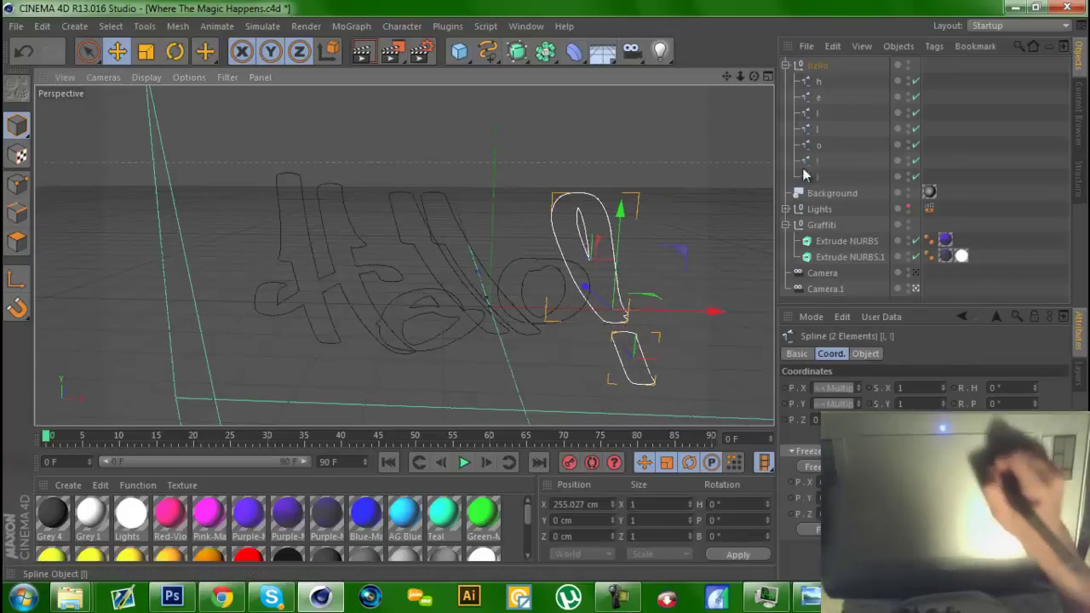
pyautogui.click(915, 273)
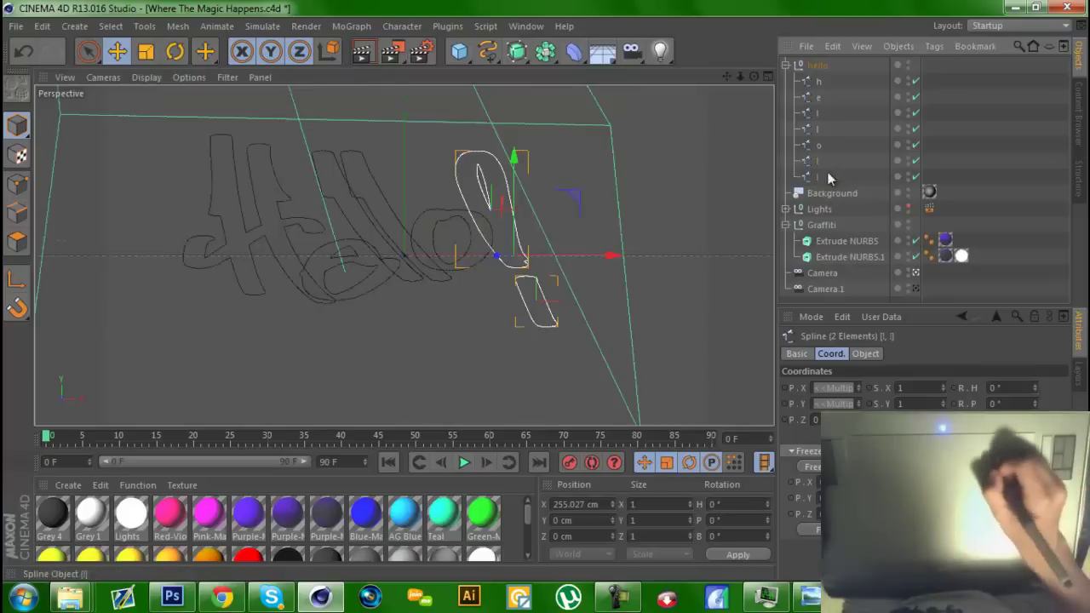
pyautogui.click(814, 66)
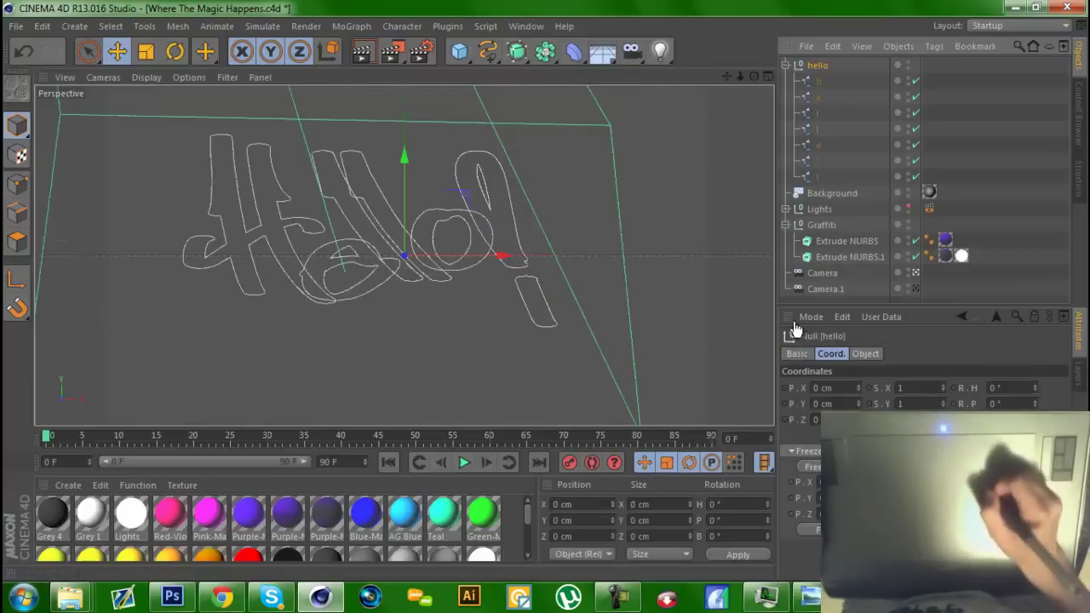
# Step: In Axis mode, move the hello group's pivot left and up onto the lettering
pyautogui.click(833, 275)
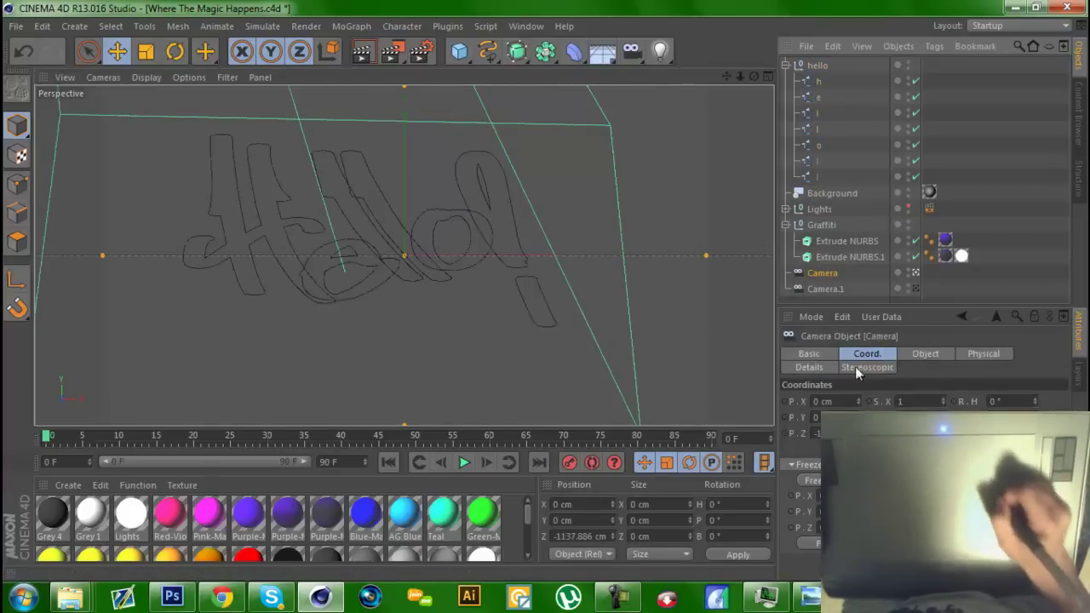
pyautogui.click(792, 465)
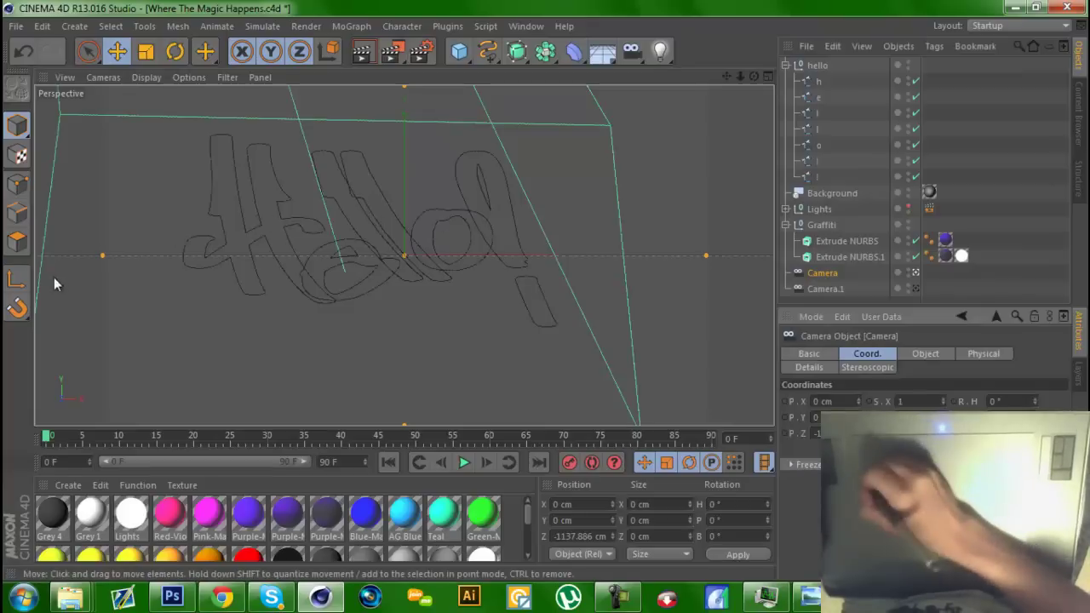
pyautogui.click(17, 278)
pyautogui.click(823, 68)
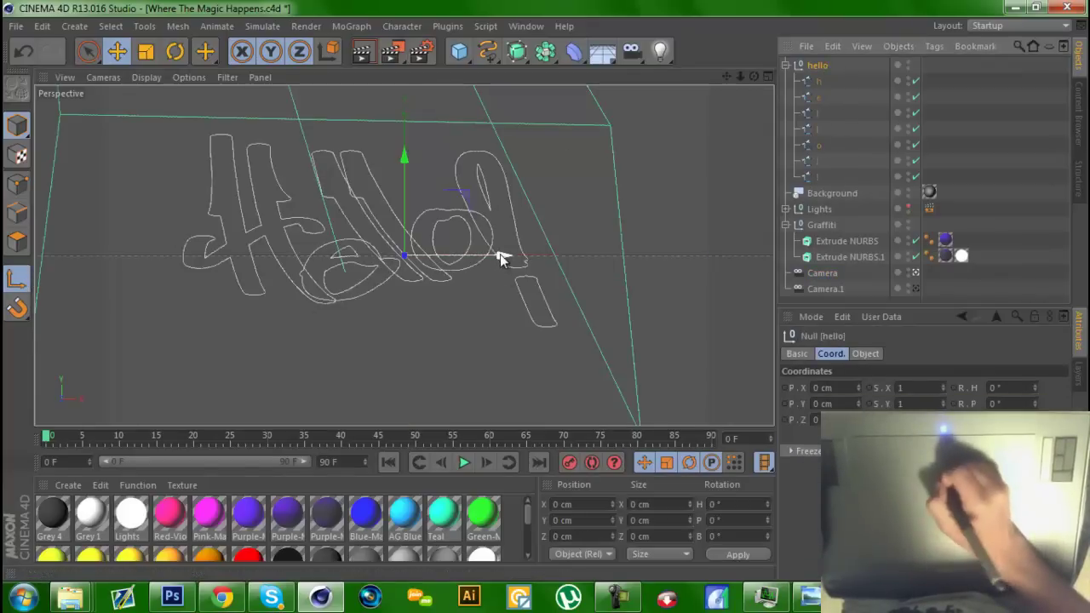
pyautogui.moveTo(500, 254); pyautogui.dragTo(467, 255)
pyautogui.moveTo(371, 170); pyautogui.dragTo(372, 159)
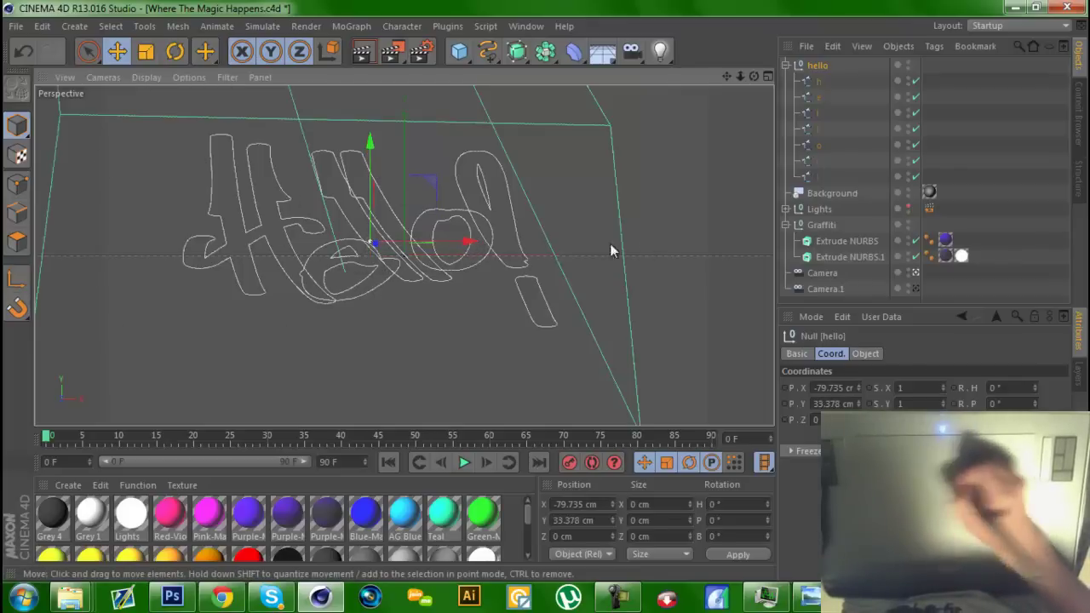
# Step: Set the hello group's X and Y positions to 0 cm
pyautogui.click(837, 387)
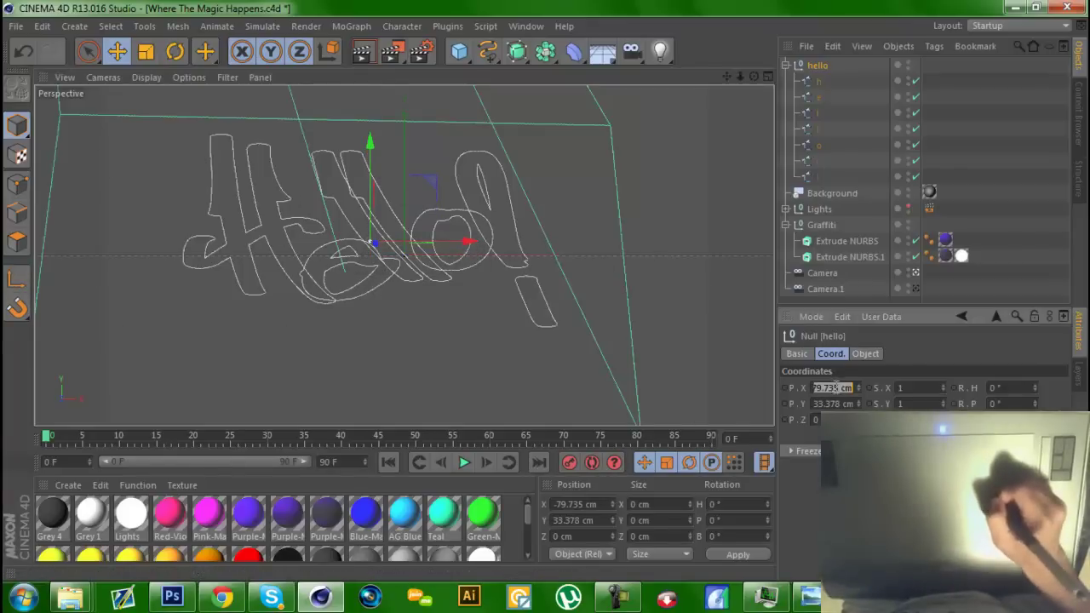
pyautogui.write('0')
pyautogui.press('Return')
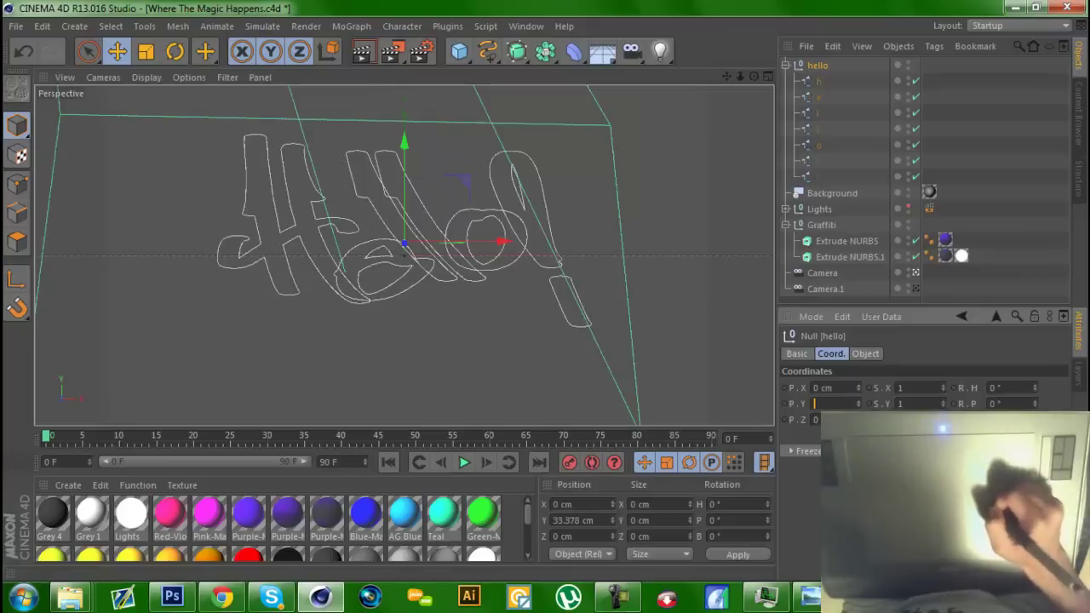
pyautogui.write('0')
pyautogui.press('Return')
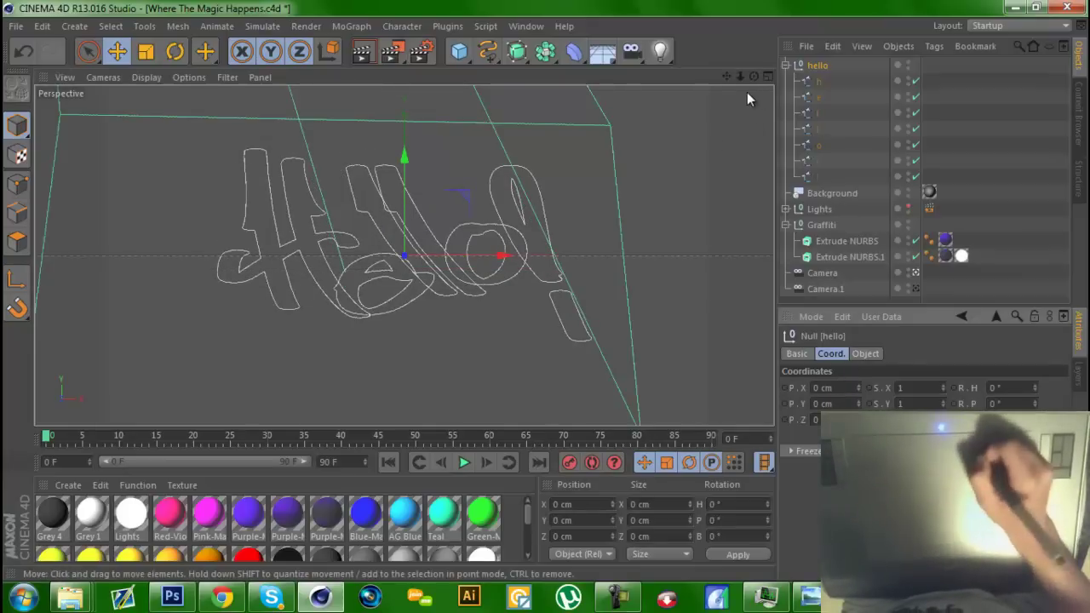
pyautogui.click(786, 65)
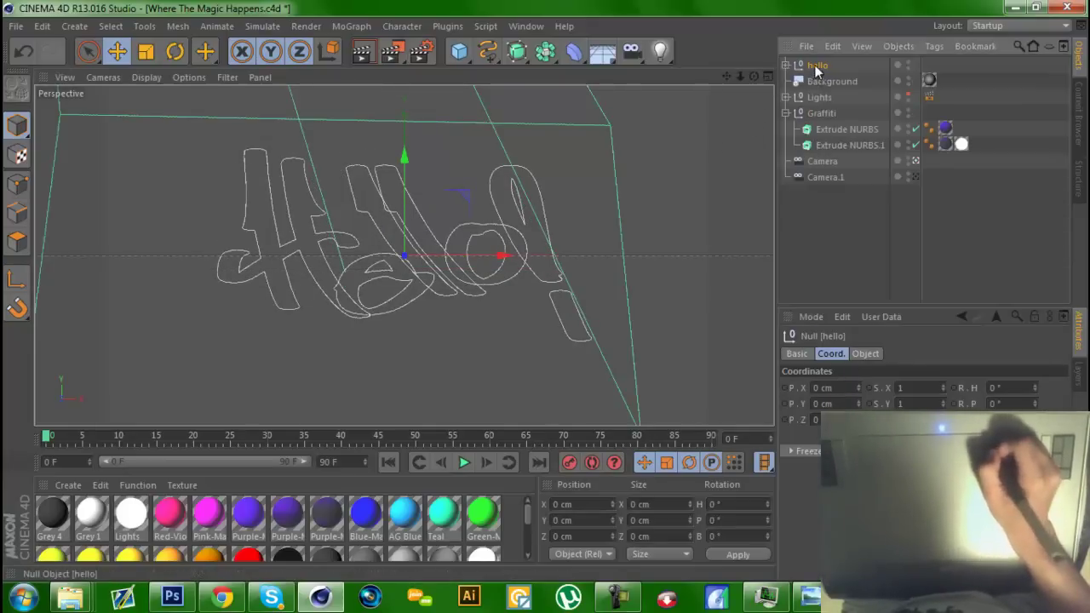
# Step: Put the hello null inside Extrude NURBS and render the view with Ctrl+R
pyautogui.moveTo(830, 116); pyautogui.dragTo(831, 127)
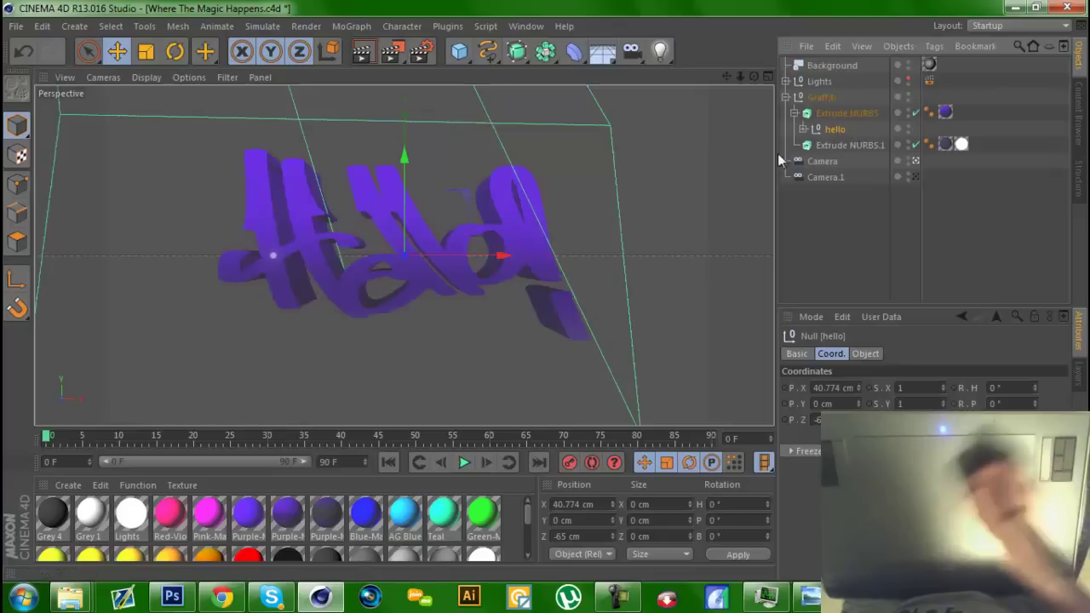
pyautogui.hotkey('ctrl', 'r')
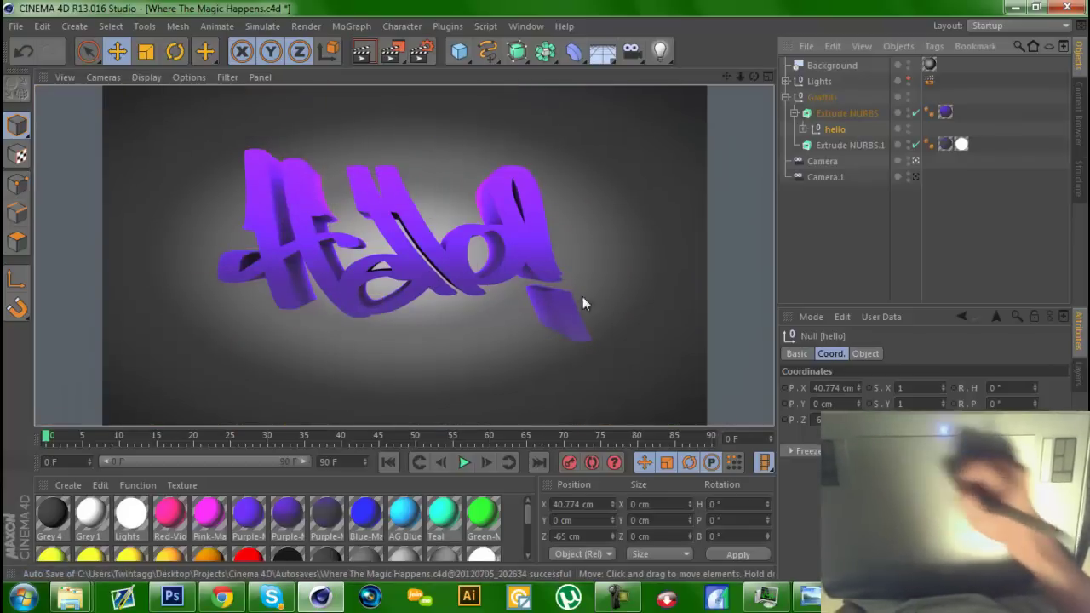
pyautogui.click(832, 209)
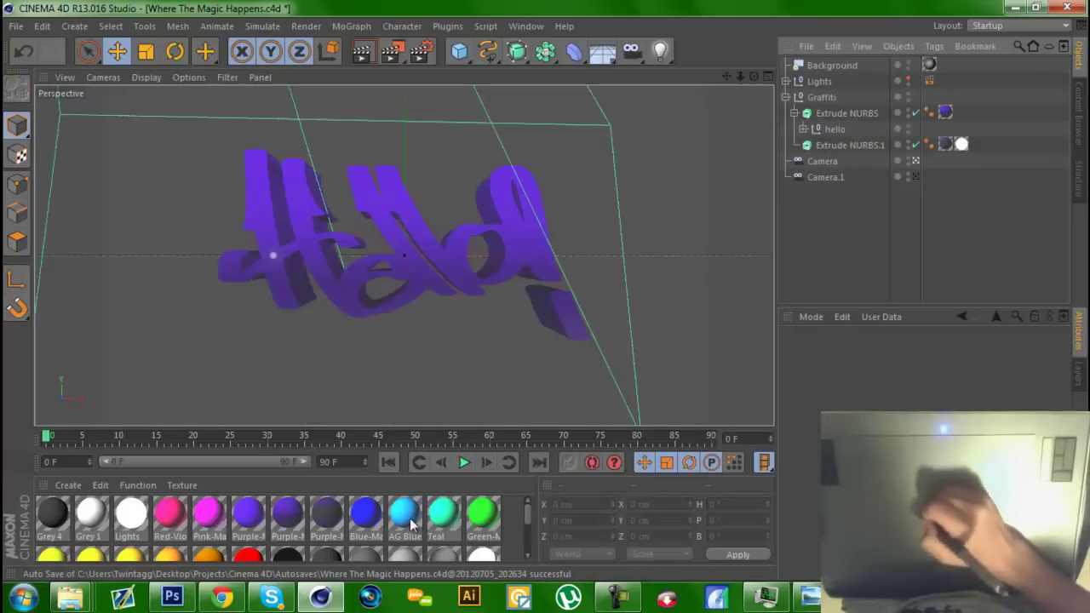
# Step: Apply the AG Blue material to the Extrude NURBS and select the hello group
pyautogui.moveTo(407, 521)
pyautogui.mouseDown()
pyautogui.moveTo(905, 125)
pyautogui.moveTo(945, 114)
pyautogui.mouseUp()
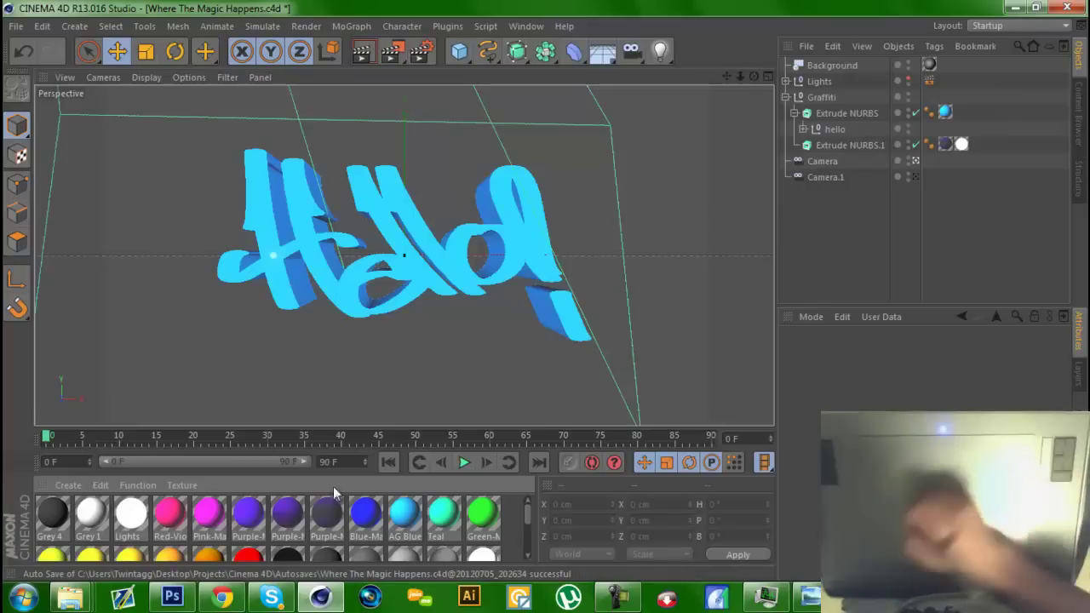
pyautogui.moveTo(345, 551); pyautogui.dragTo(904, 178)
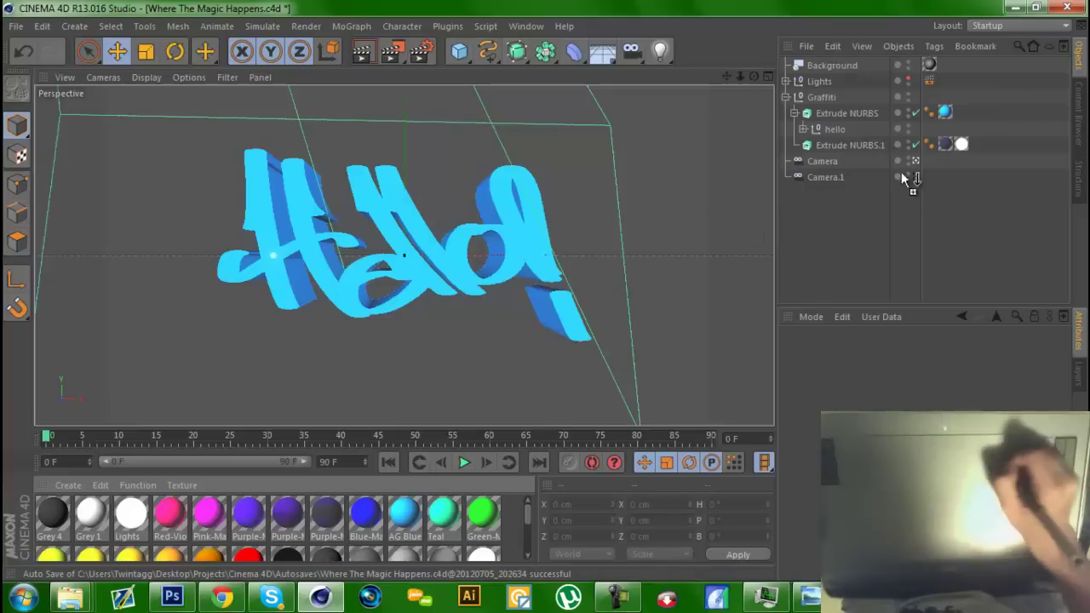
pyautogui.click(834, 130)
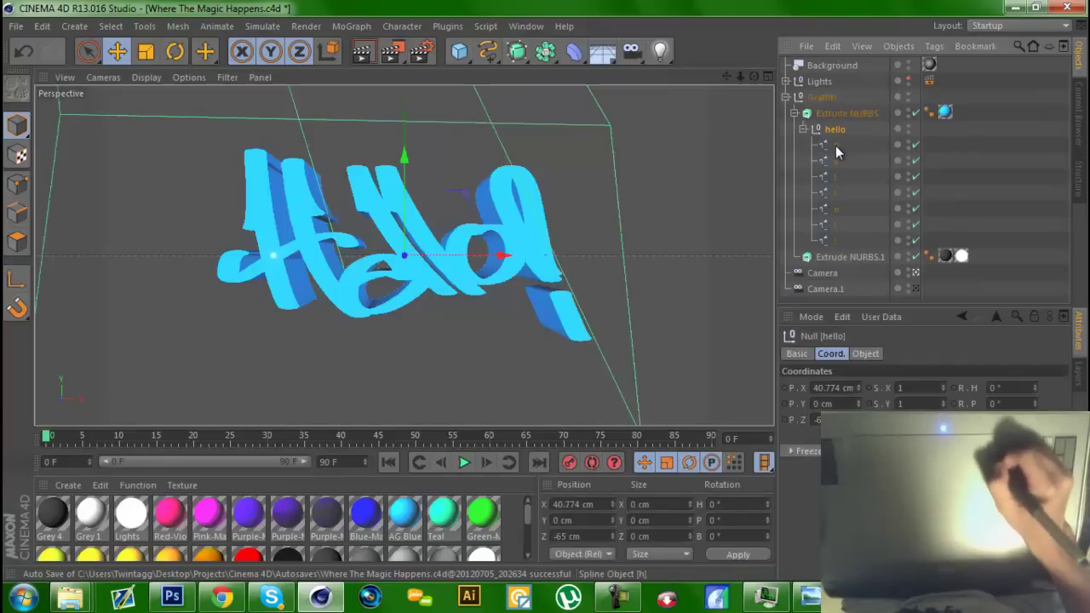
# Step: Dolly the camera closer, nudge the h spline right, and switch to Point mode
pyautogui.click(839, 272)
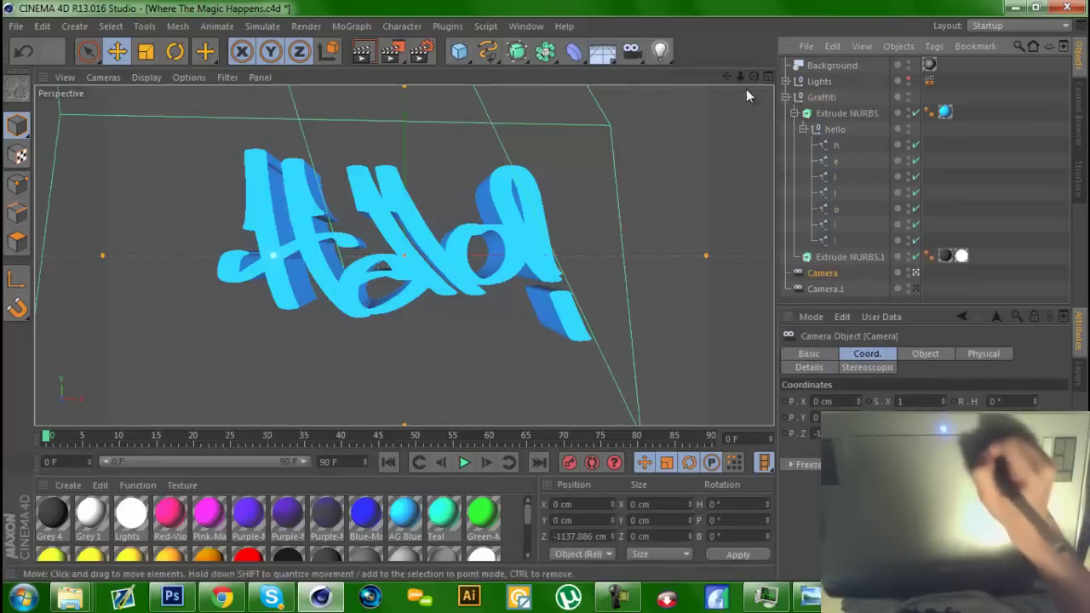
pyautogui.moveTo(739, 77); pyautogui.dragTo(769, 64)
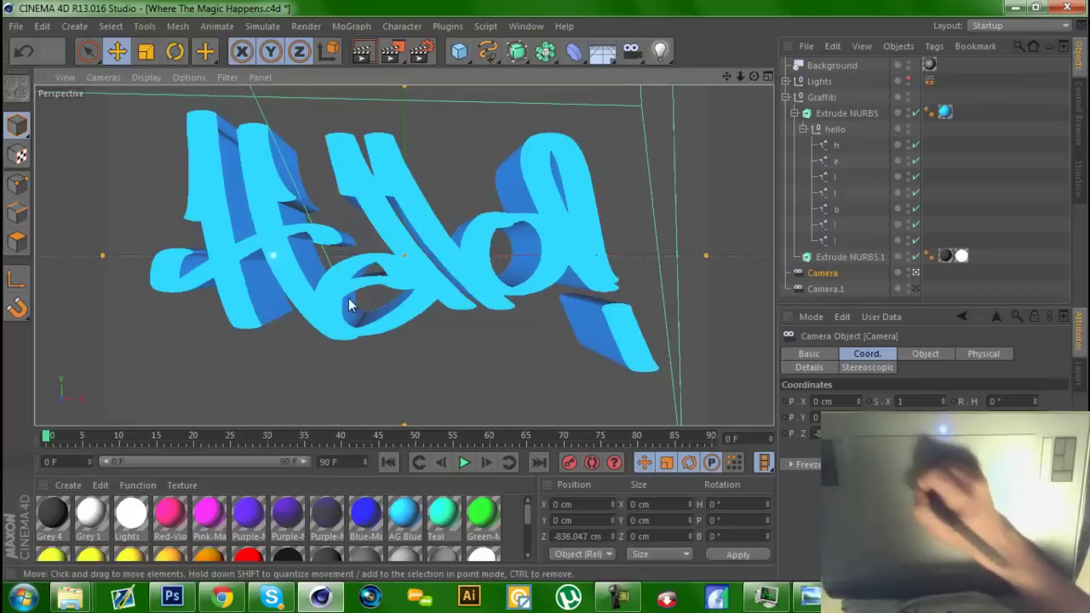
pyautogui.click(835, 146)
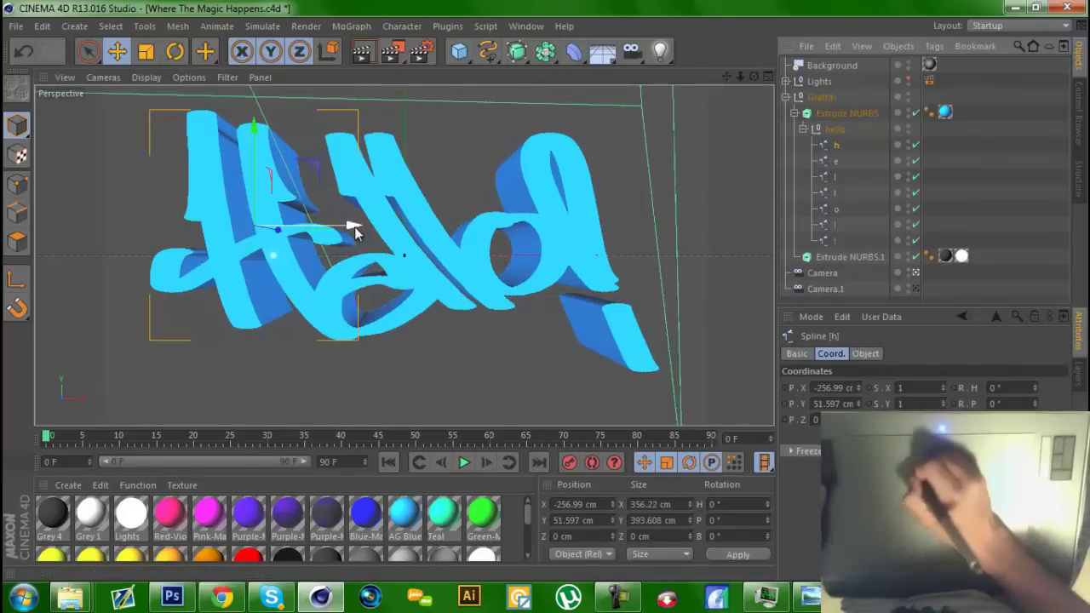
pyautogui.moveTo(353, 226)
pyautogui.mouseDown()
pyautogui.moveTo(371, 234)
pyautogui.moveTo(360, 239)
pyautogui.mouseUp()
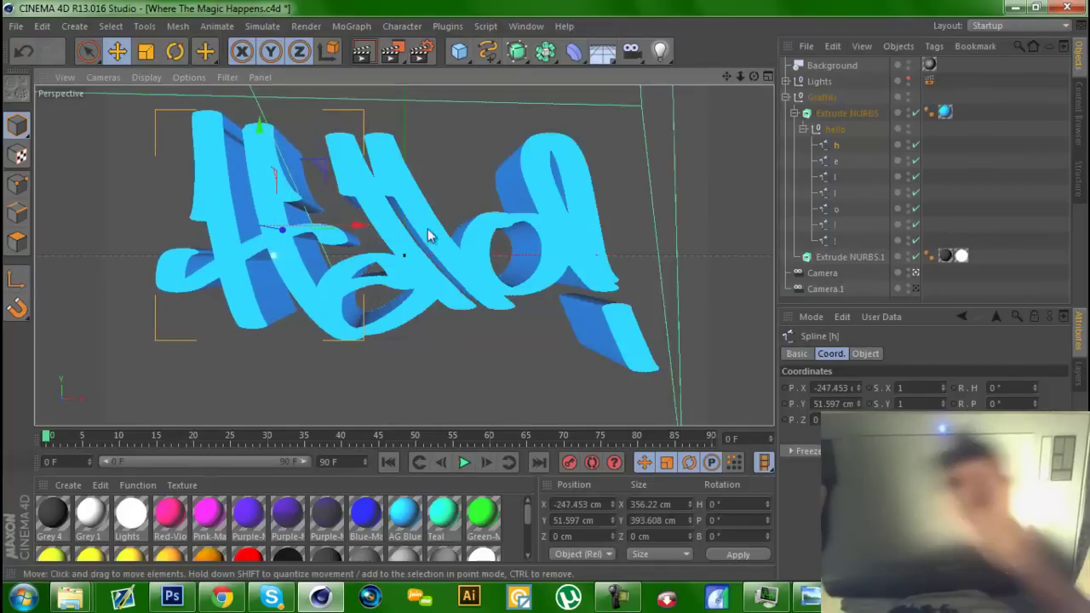
pyautogui.click(17, 212)
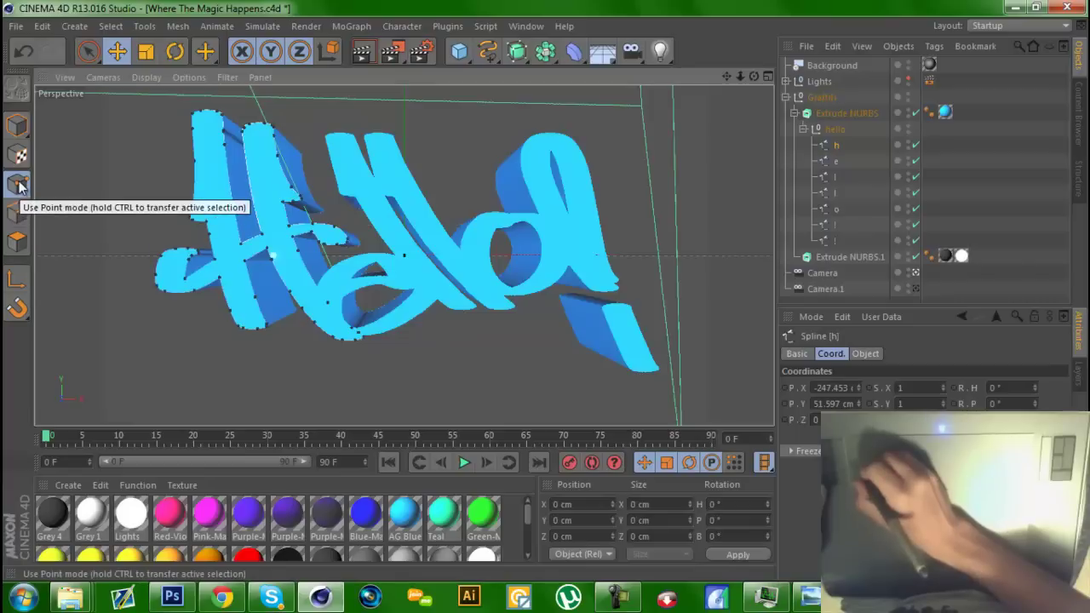
pyautogui.click(23, 192)
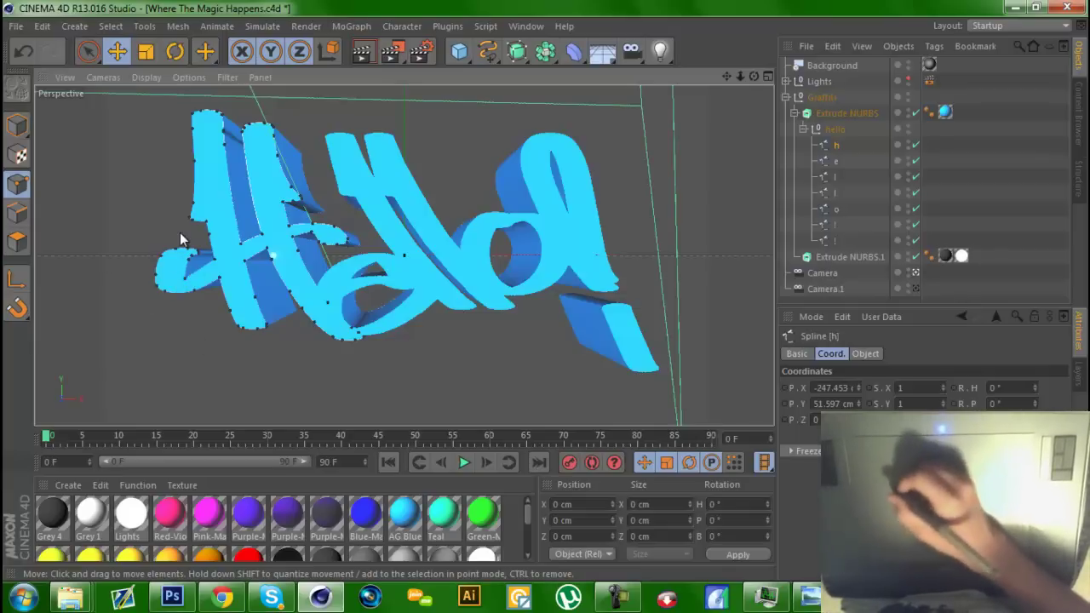
# Step: Add two points near the h's lower-left tail, then undo the last change
pyautogui.rightClick(131, 310)
pyautogui.click(169, 357)
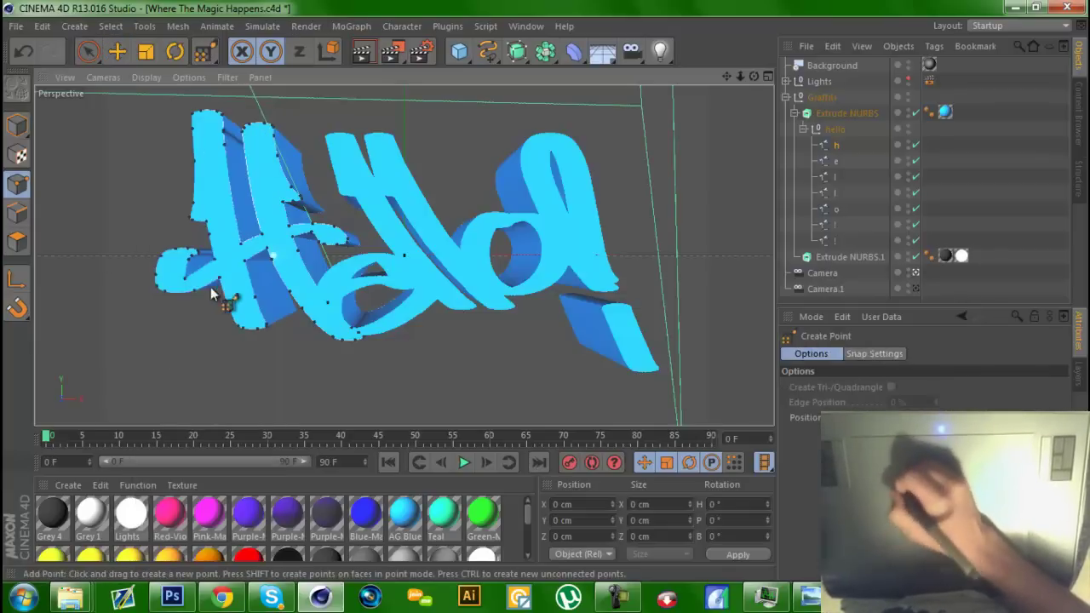
pyautogui.click(207, 284)
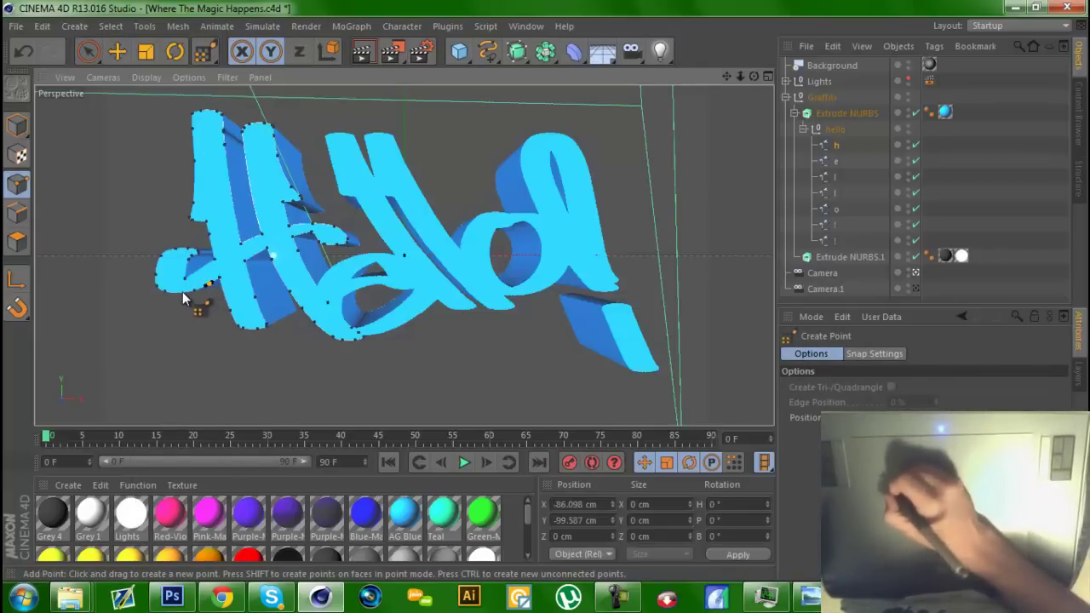
pyautogui.click(182, 292)
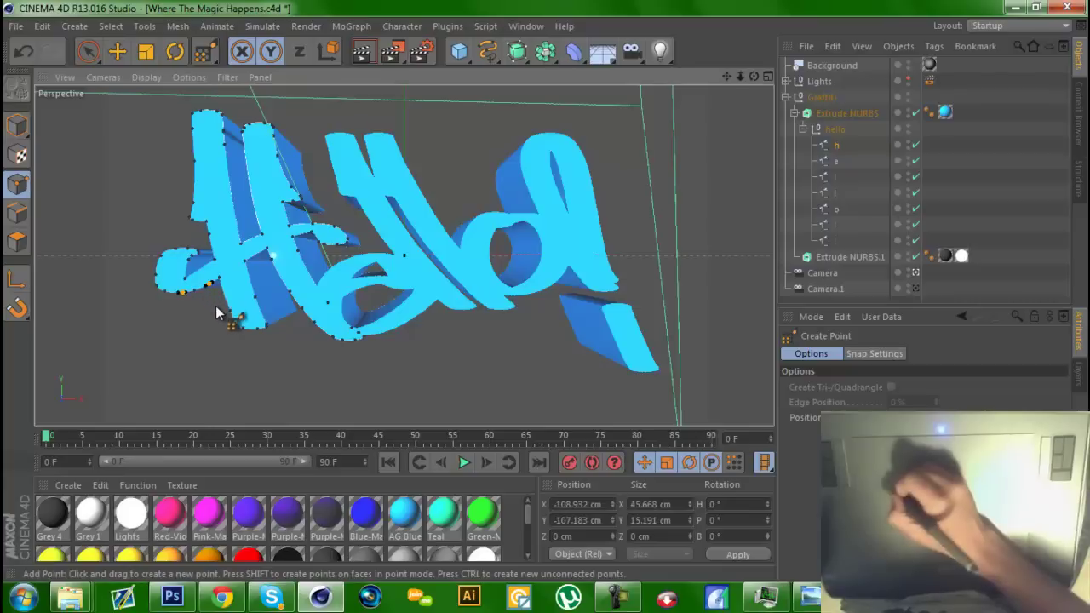
pyautogui.click(118, 51)
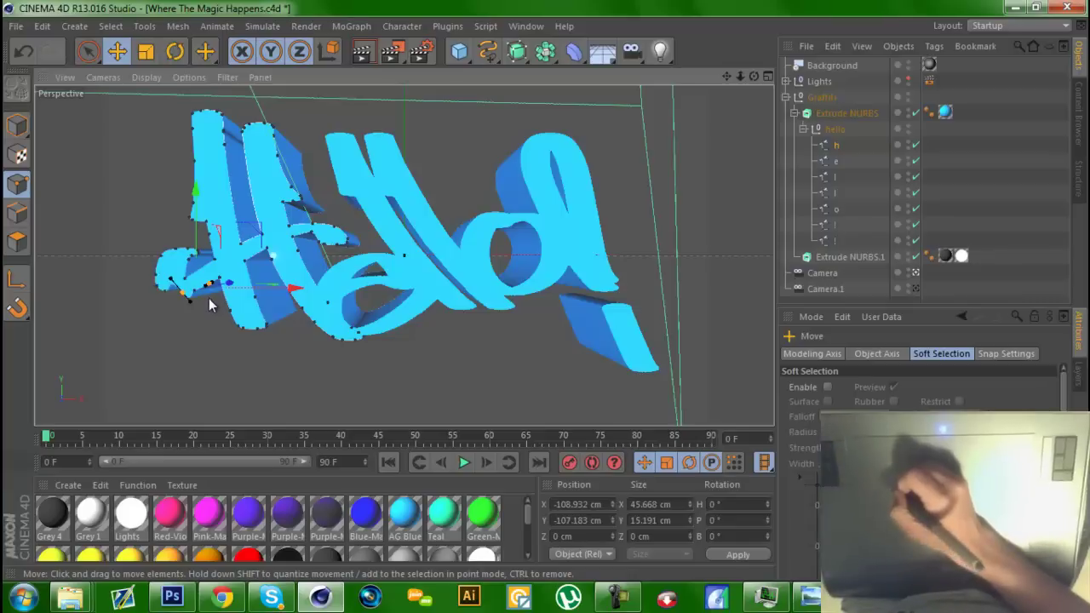
pyautogui.hotkey('ctrl', 'z')
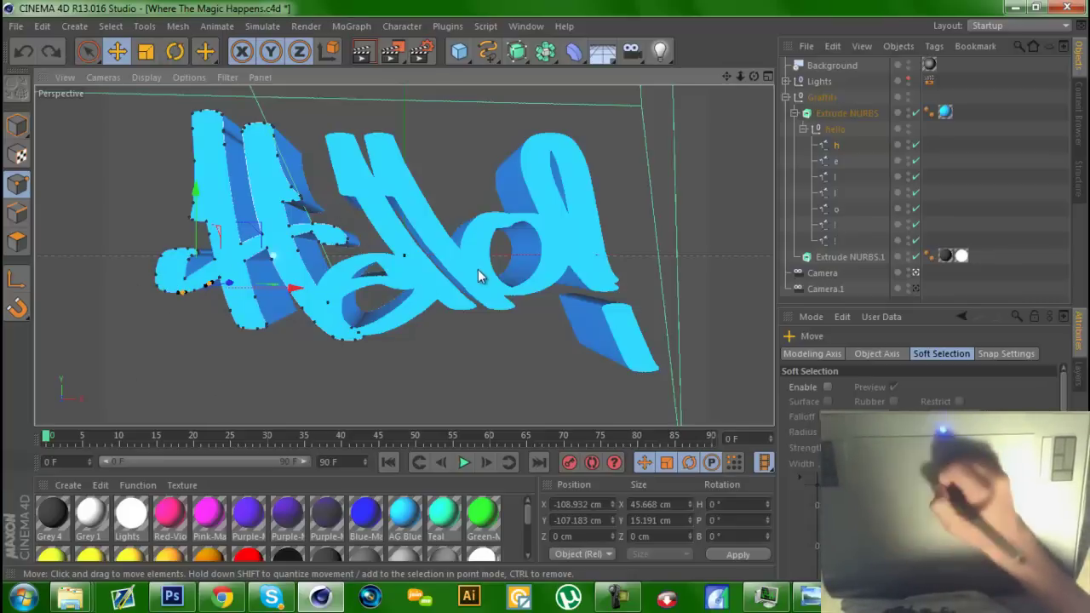
# Step: Paint-select the points along the H's lower stroke, try pushing them back in depth, then undo
pyautogui.click(87, 53)
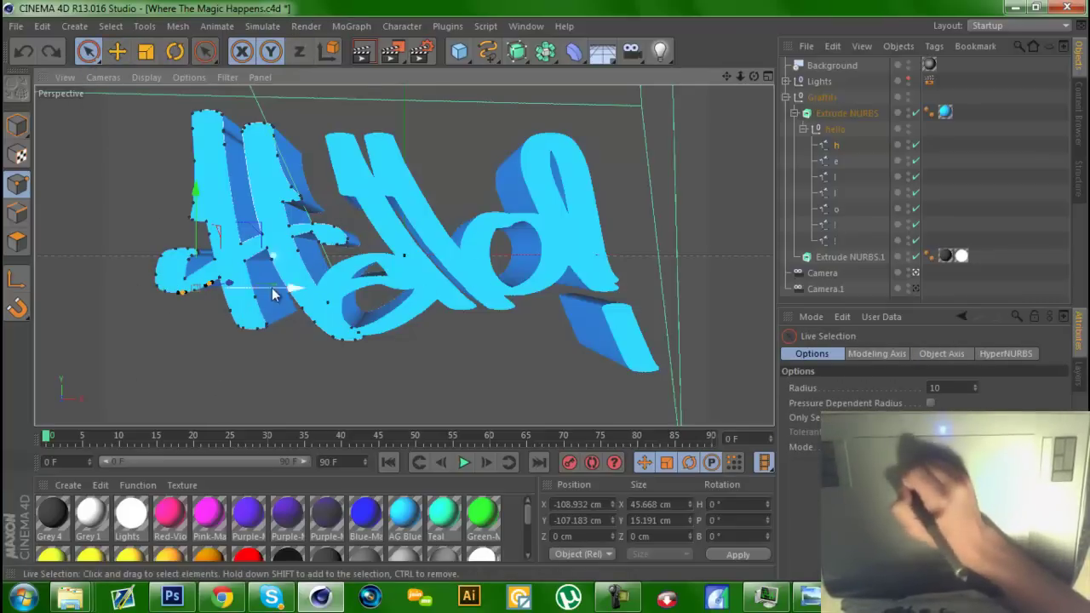
pyautogui.click(308, 336)
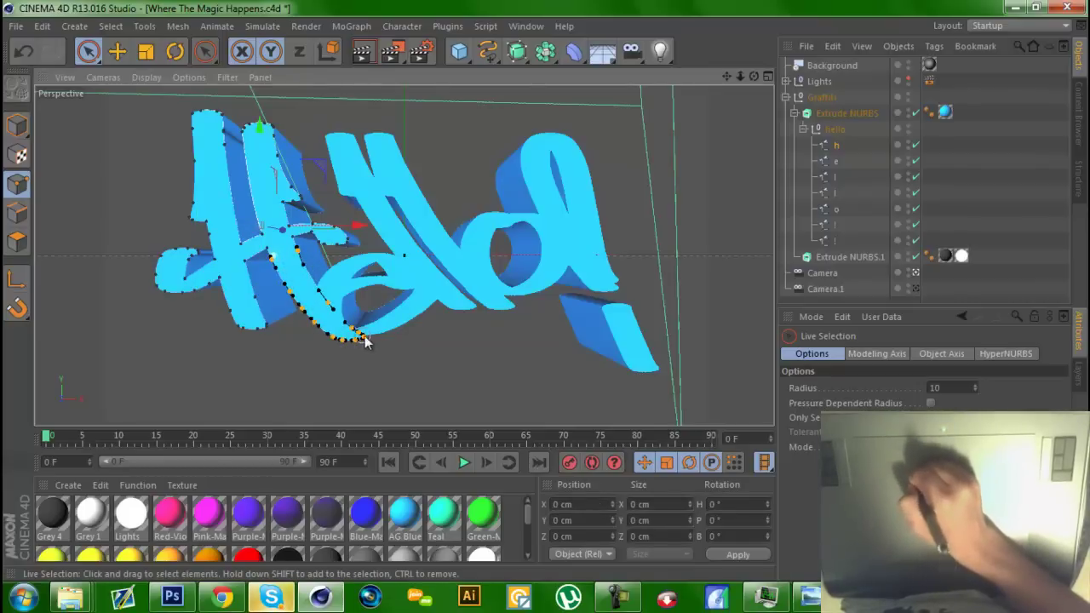
pyautogui.moveTo(316, 289); pyautogui.dragTo(363, 322)
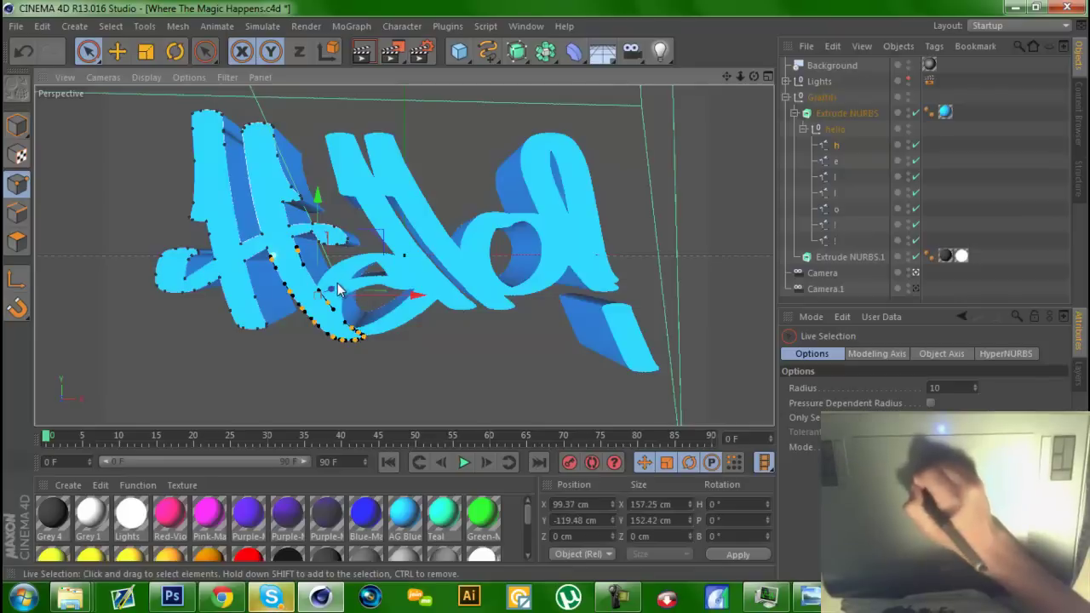
pyautogui.moveTo(332, 296); pyautogui.dragTo(324, 292)
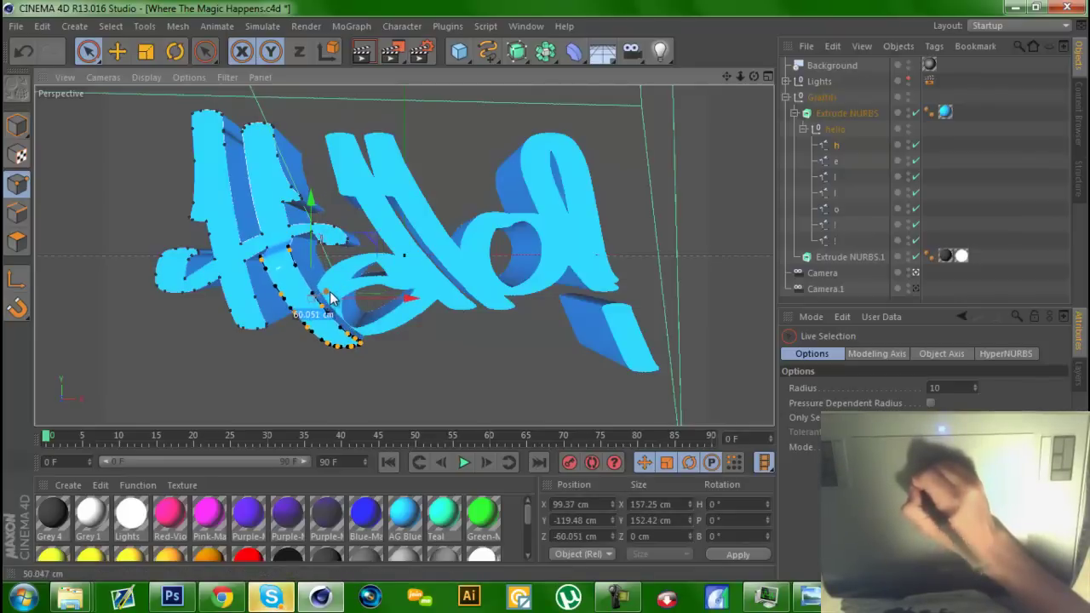
pyautogui.hotkey('ctrl', 'z')
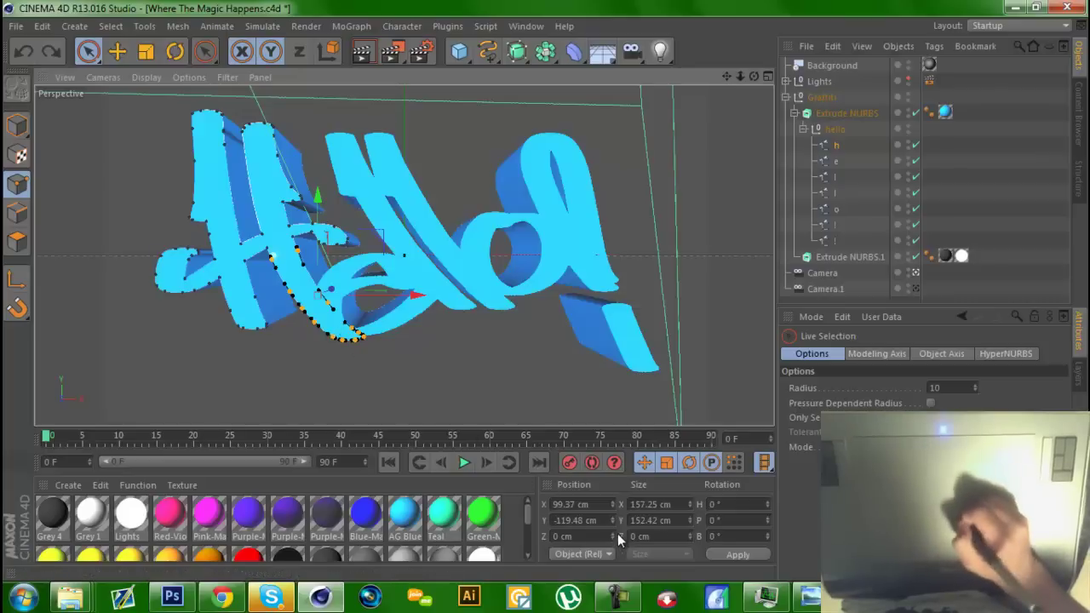
# Step: Try a -3 cm depth for the points in the Coordinates Manager, undo, and reselect the lower curve
pyautogui.moveTo(620, 539); pyautogui.dragTo(614, 539)
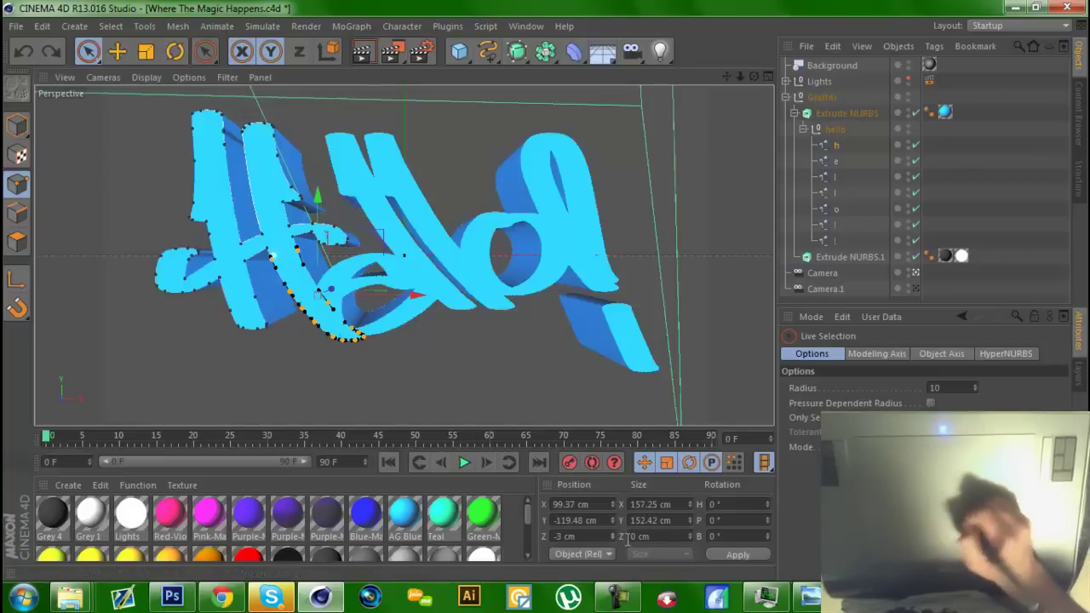
pyautogui.click(721, 554)
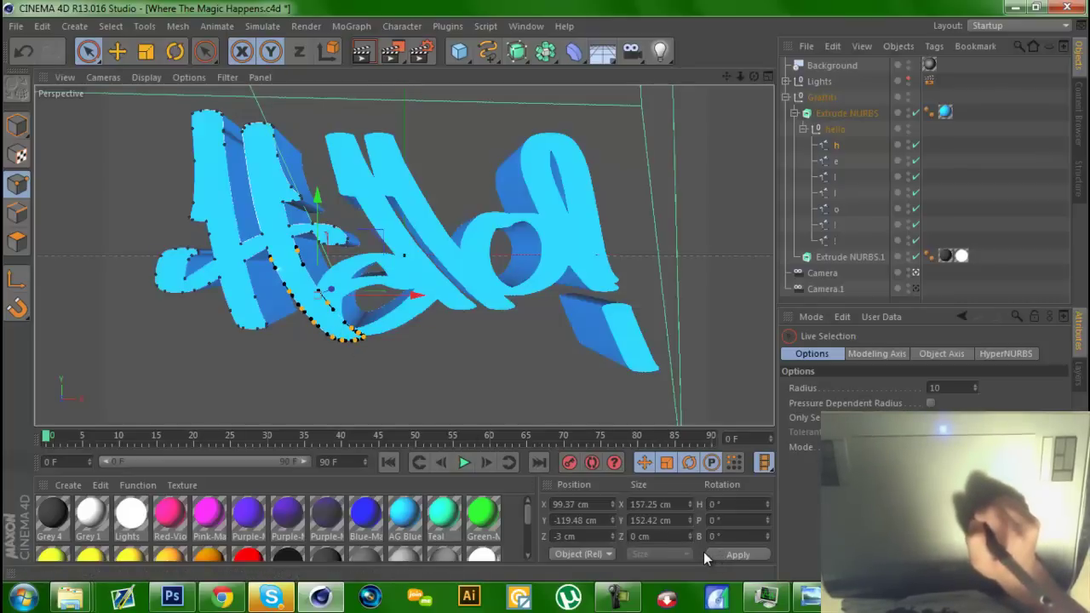
pyautogui.hotkey('ctrl', 'z')
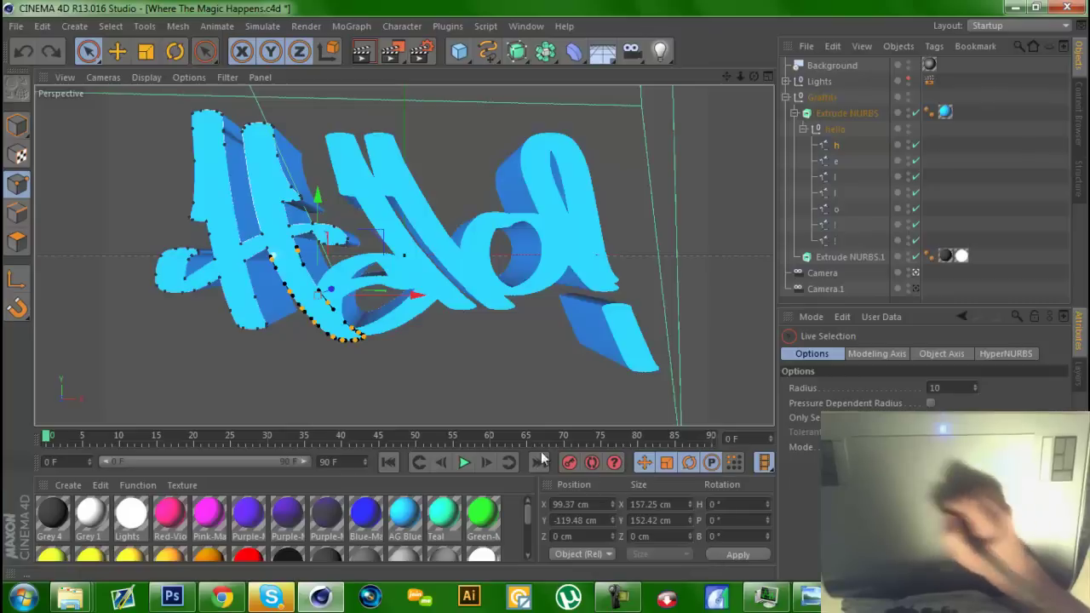
pyautogui.click(340, 339)
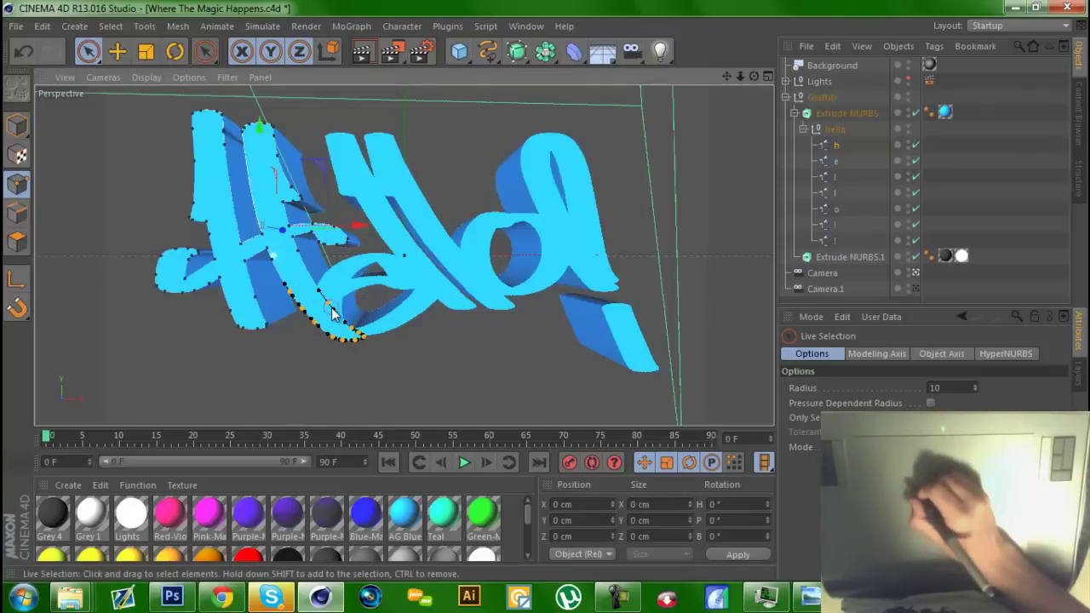
pyautogui.moveTo(313, 285); pyautogui.dragTo(317, 288)
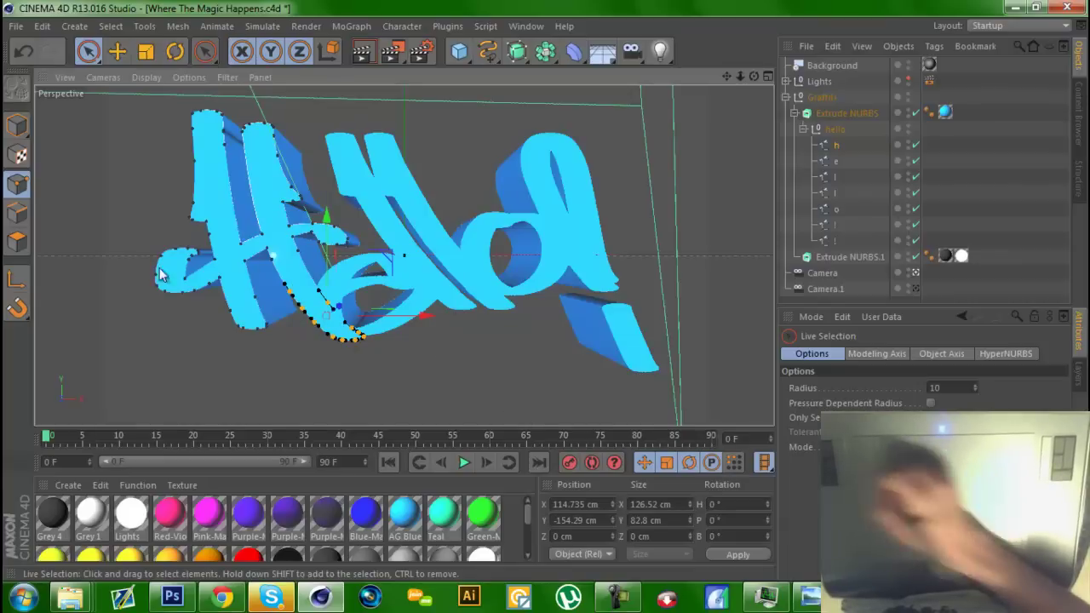
pyautogui.click(306, 274)
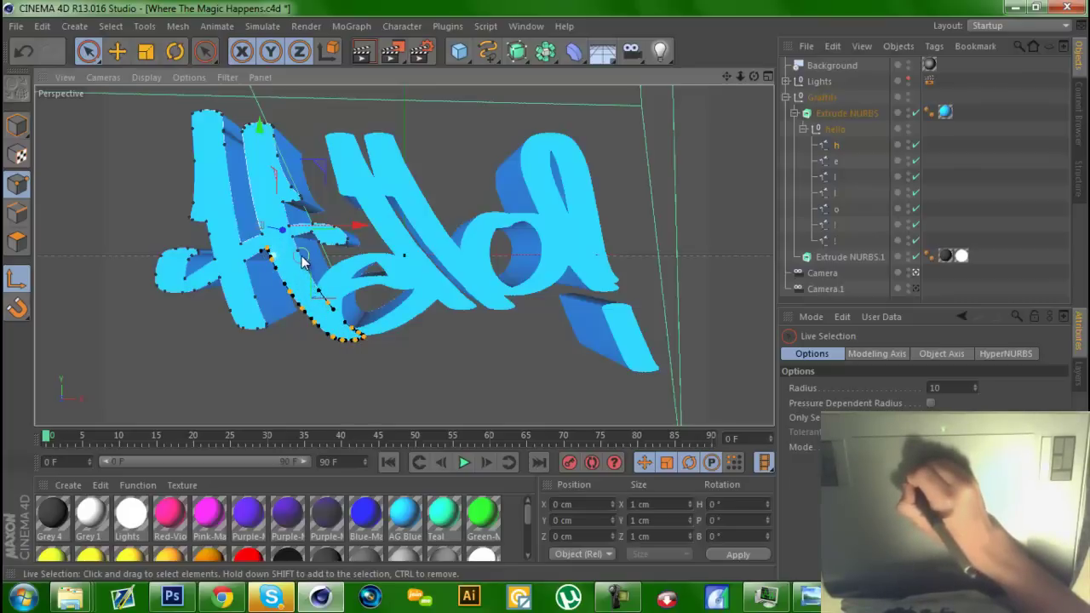
pyautogui.moveTo(300, 256); pyautogui.dragTo(315, 140)
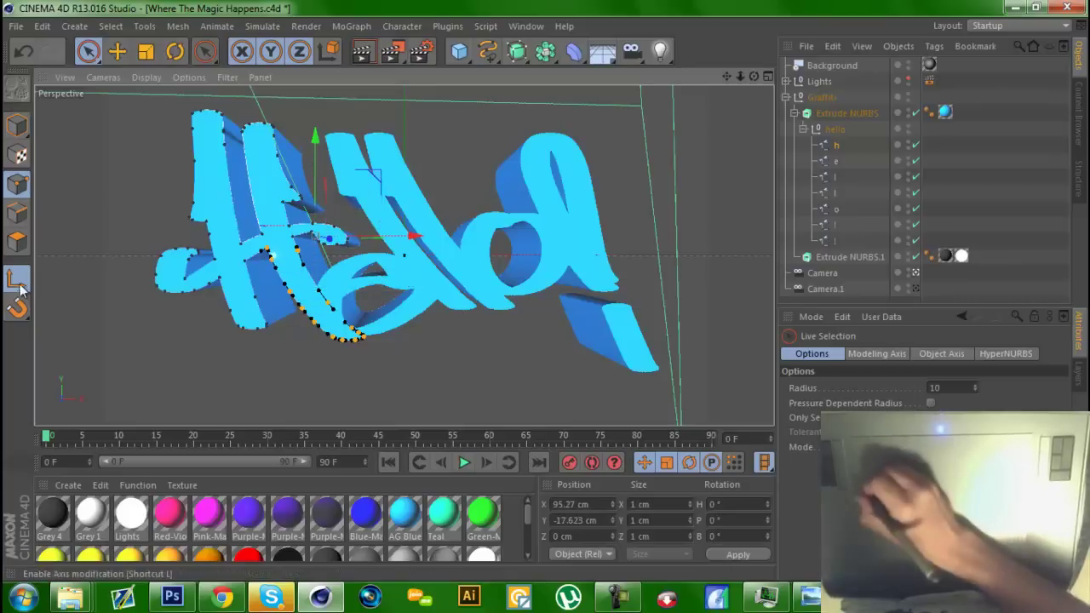
# Step: With axis modification enabled, move the pivot left toward the H crossbar
pyautogui.click(18, 281)
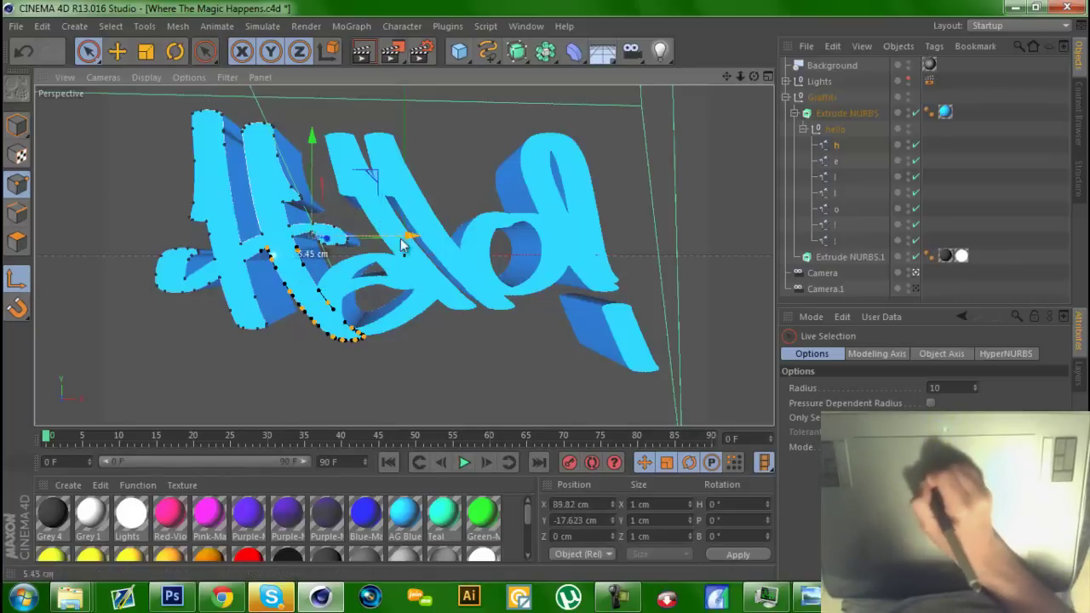
pyautogui.moveTo(408, 240); pyautogui.dragTo(368, 246)
pyautogui.moveTo(280, 190)
pyautogui.mouseDown()
pyautogui.moveTo(277, 204)
pyautogui.moveTo(279, 193)
pyautogui.mouseUp()
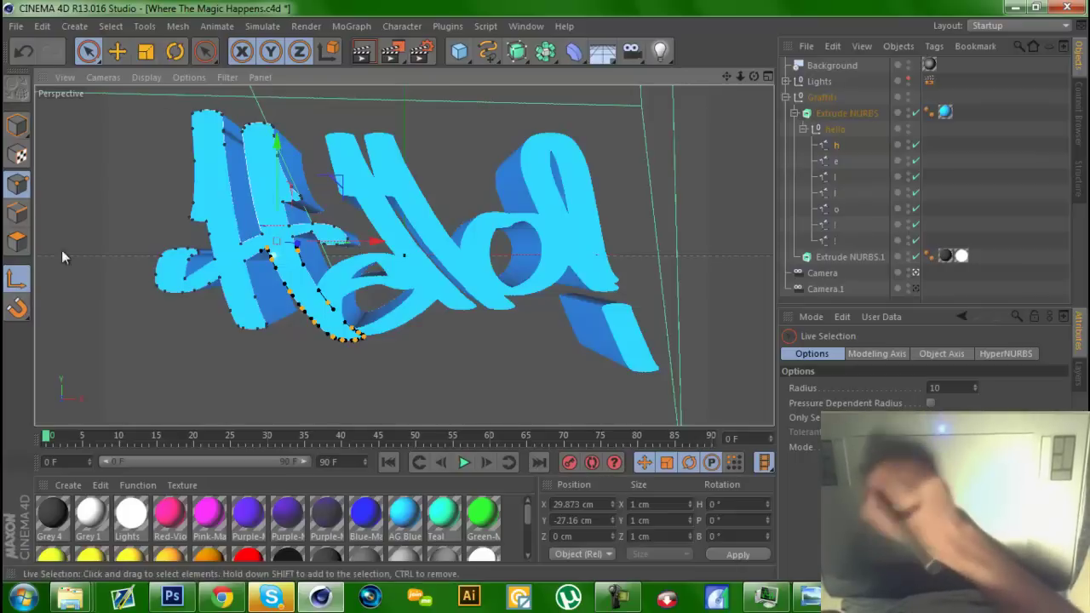
# Step: Rotate the H's lower stroke points around the new pivot to interlace, then select the o spline
pyautogui.click(175, 51)
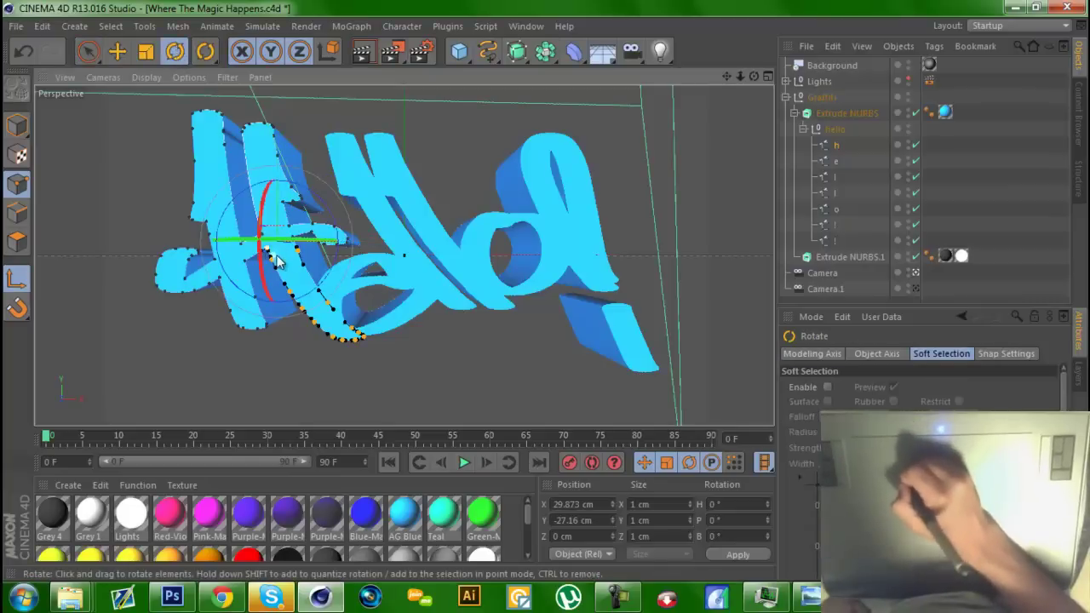
pyautogui.moveTo(279, 262); pyautogui.dragTo(274, 260)
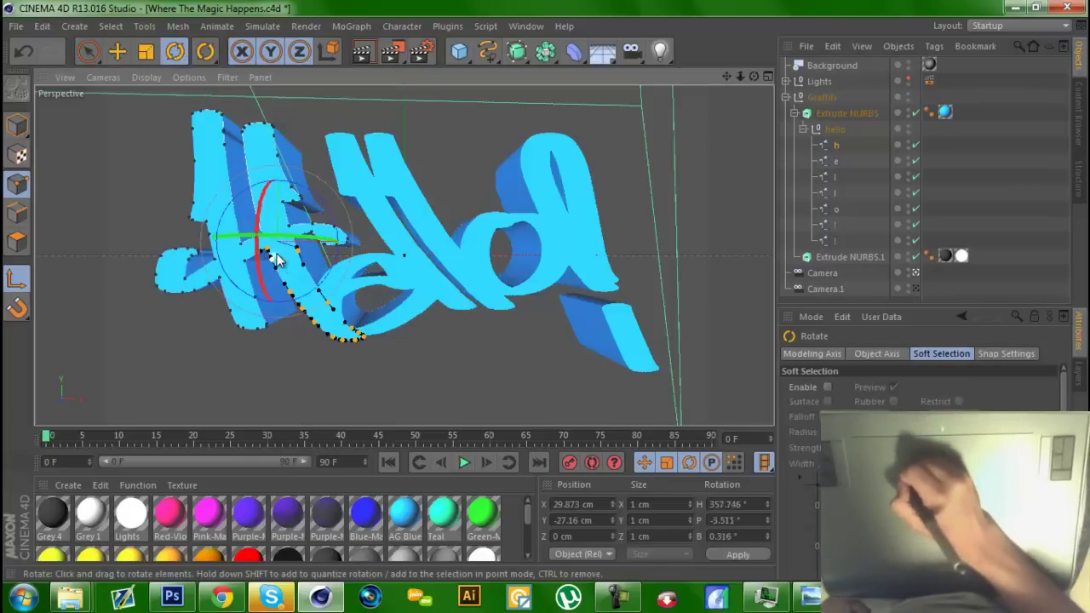
pyautogui.hotkey('ctrl', 'z')
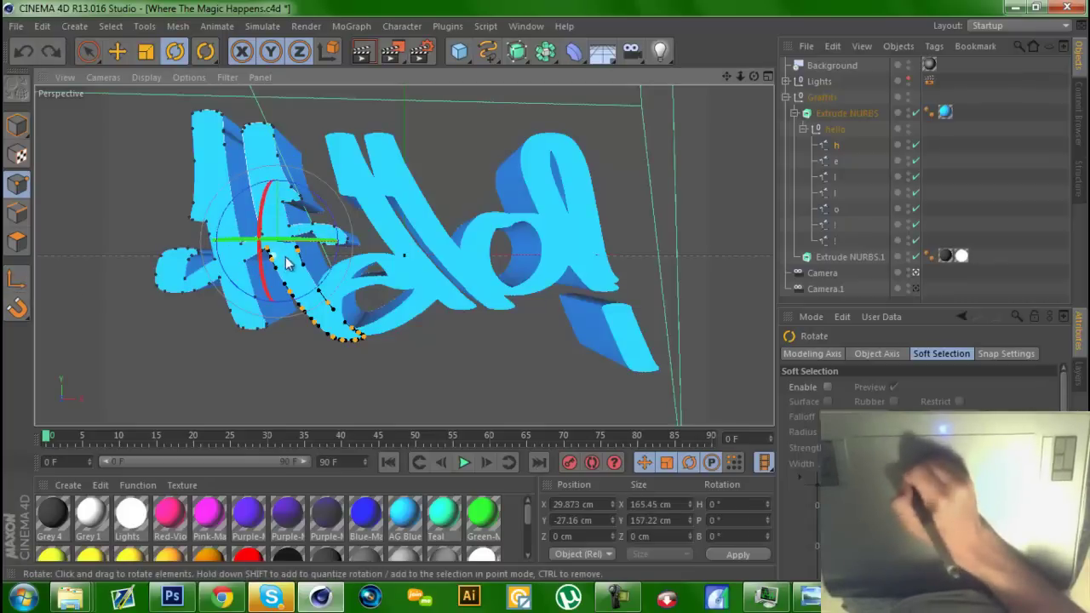
pyautogui.moveTo(289, 264)
pyautogui.mouseDown()
pyautogui.moveTo(250, 257)
pyautogui.moveTo(286, 261)
pyautogui.mouseUp()
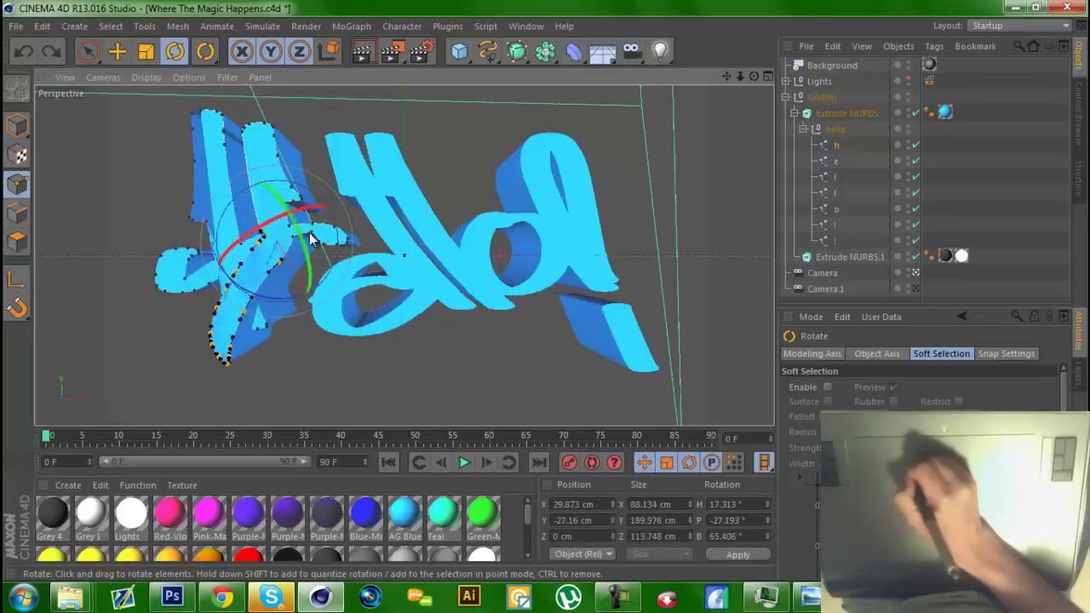
pyautogui.click(286, 262)
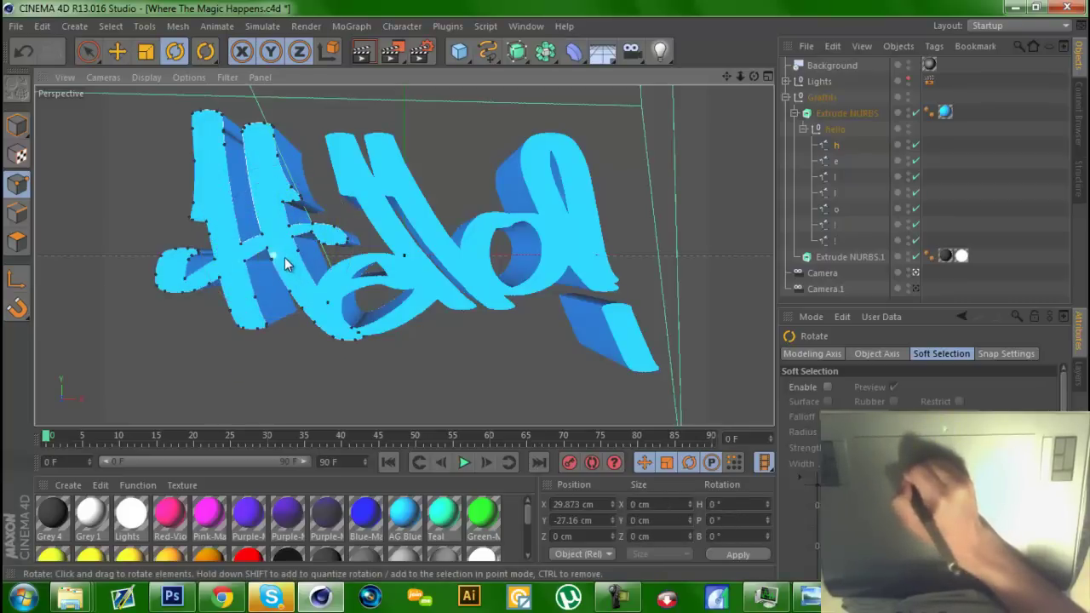
pyautogui.click(295, 271)
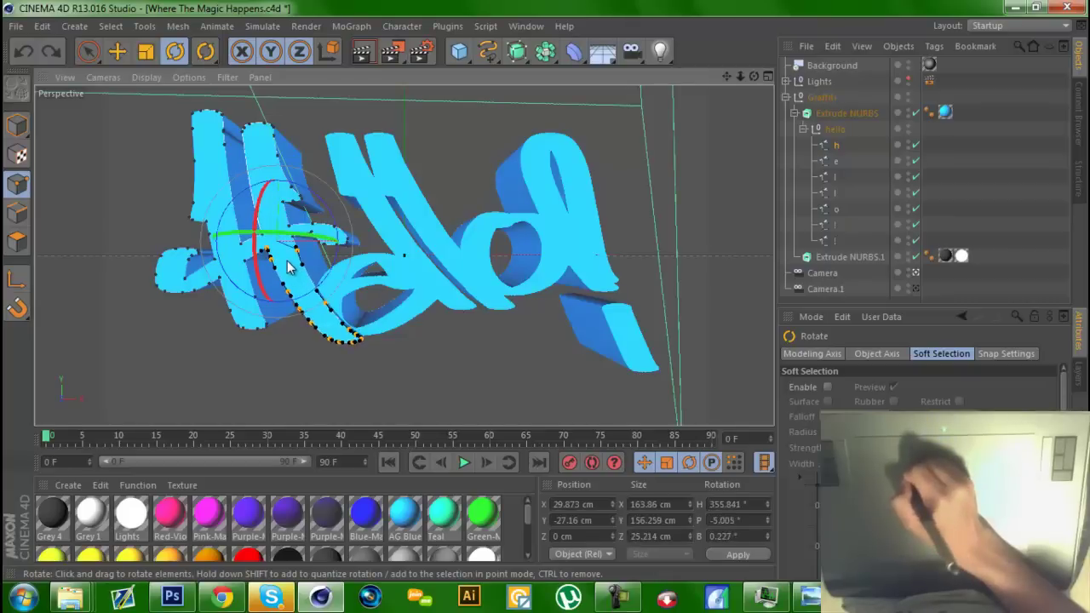
pyautogui.moveTo(294, 269); pyautogui.dragTo(289, 269)
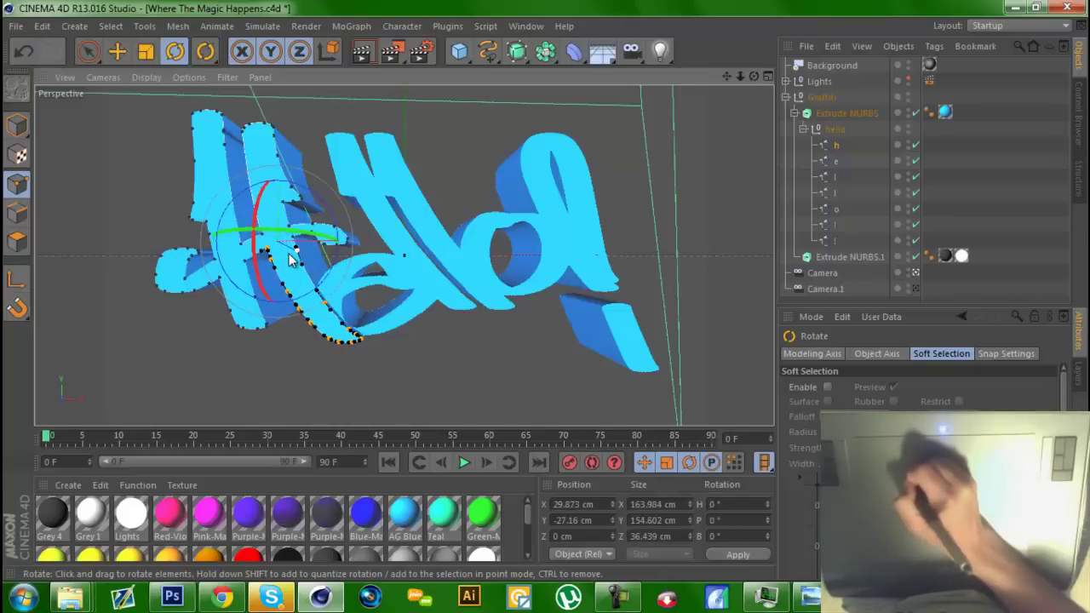
pyautogui.click(839, 208)
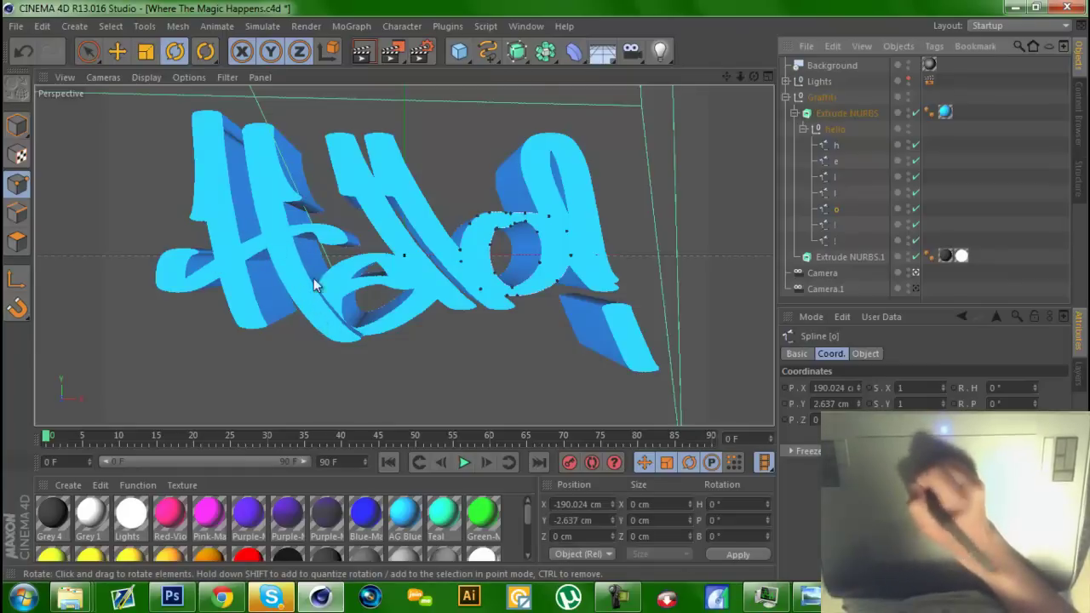
# Step: Select points on the e's loop and move them left and down
pyautogui.click(838, 161)
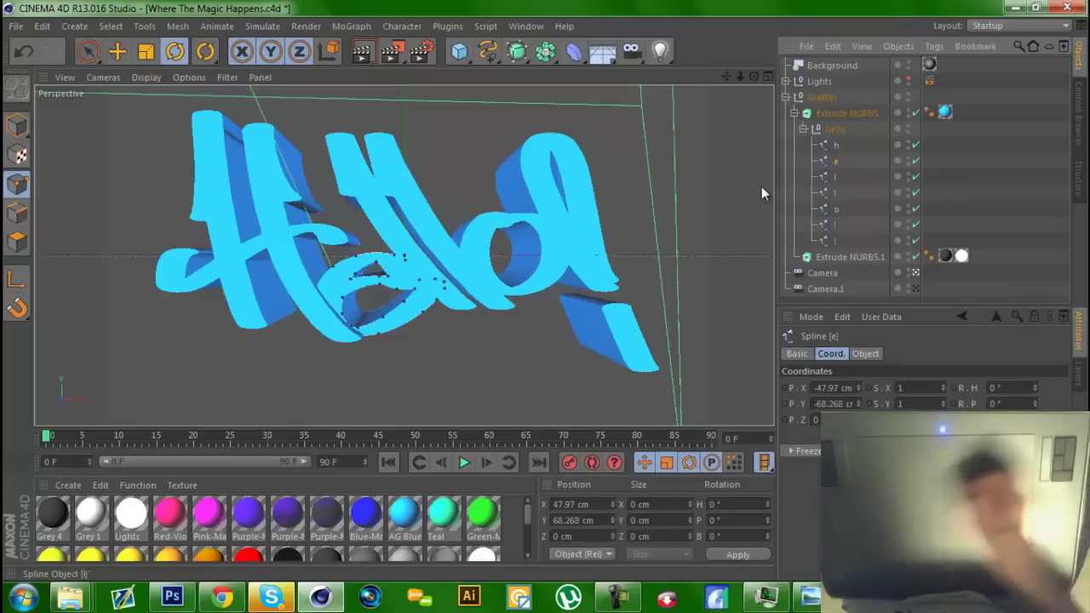
pyautogui.click(89, 53)
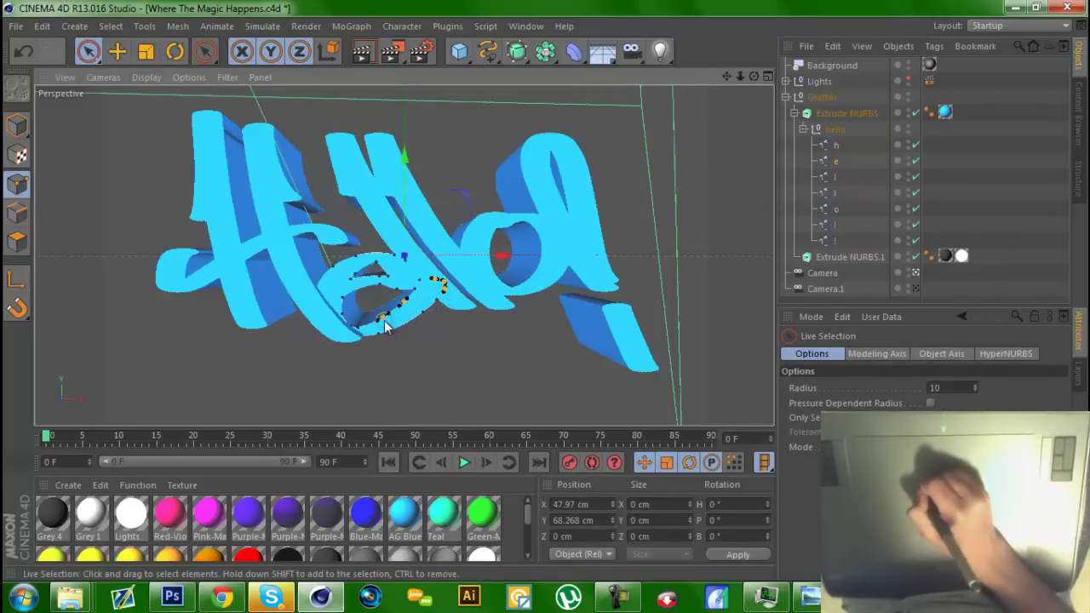
pyautogui.moveTo(415, 319); pyautogui.dragTo(441, 294)
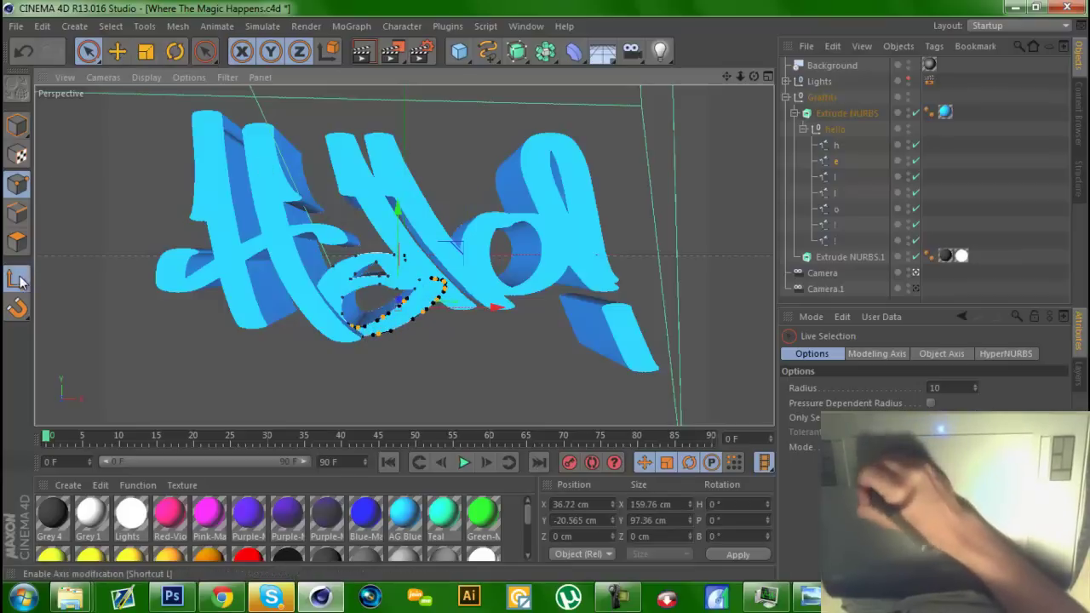
pyautogui.click(119, 53)
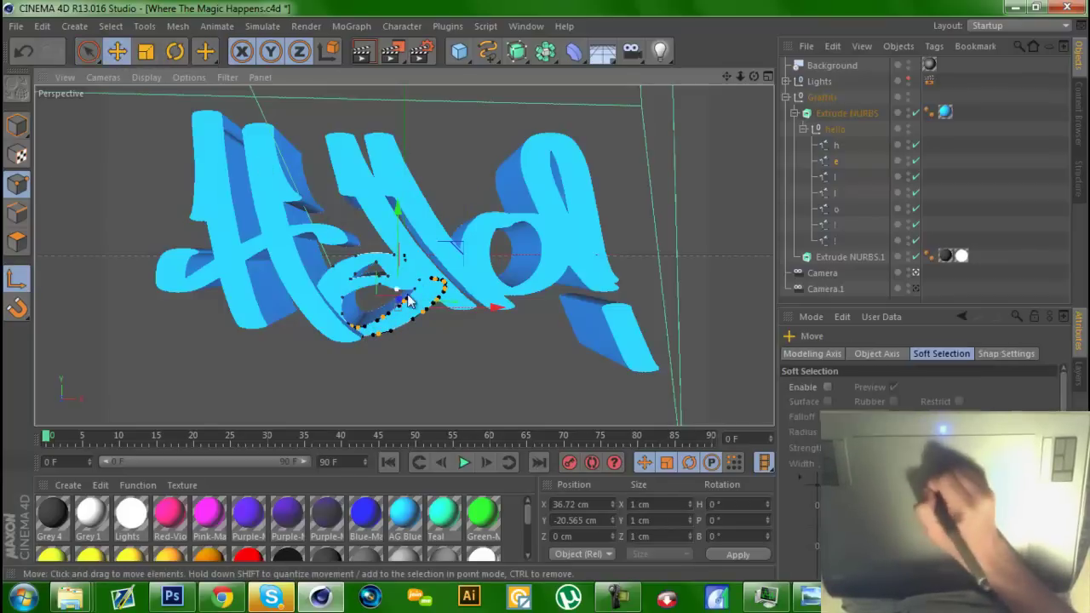
pyautogui.moveTo(486, 308); pyautogui.dragTo(433, 314)
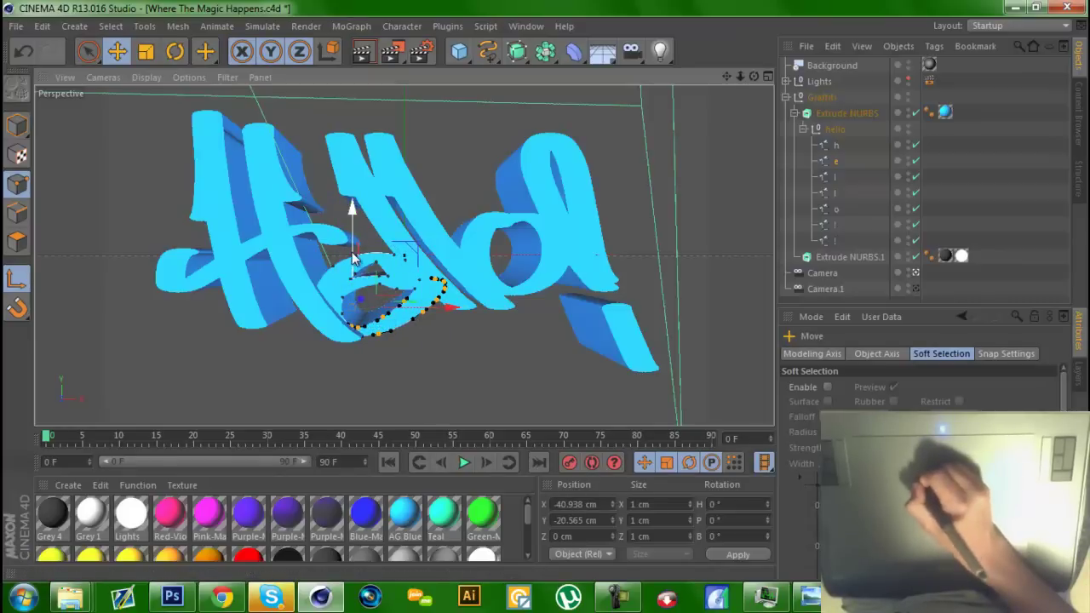
pyautogui.moveTo(349, 268); pyautogui.dragTo(358, 284)
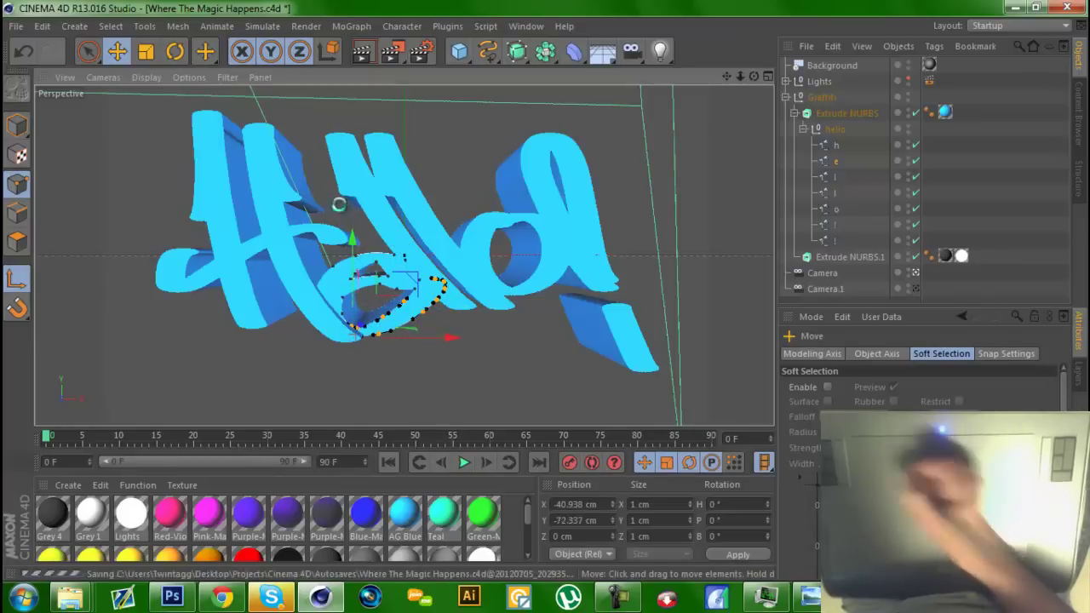
# Step: Tilt the e's loop slightly so it weaves between letters, retrying after an undo
pyautogui.click(174, 51)
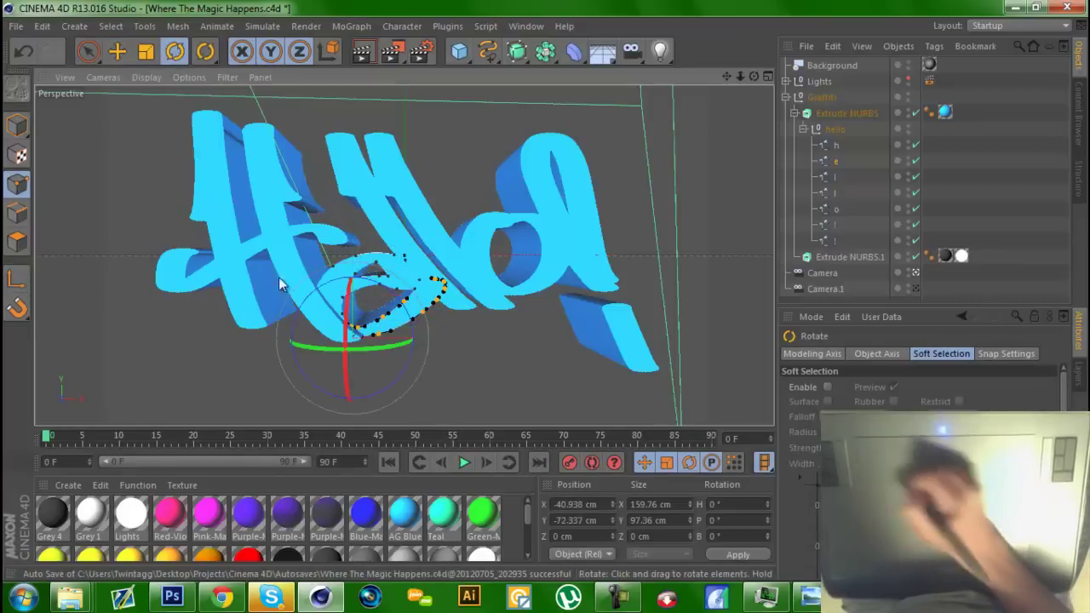
pyautogui.moveTo(375, 349); pyautogui.dragTo(385, 327)
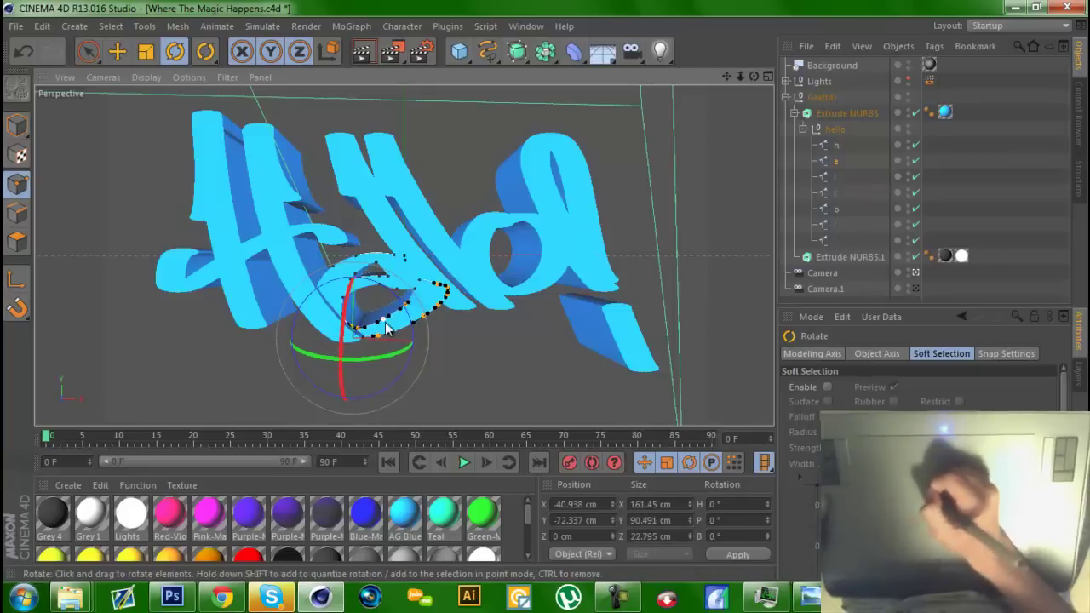
pyautogui.hotkey('ctrl', 'z')
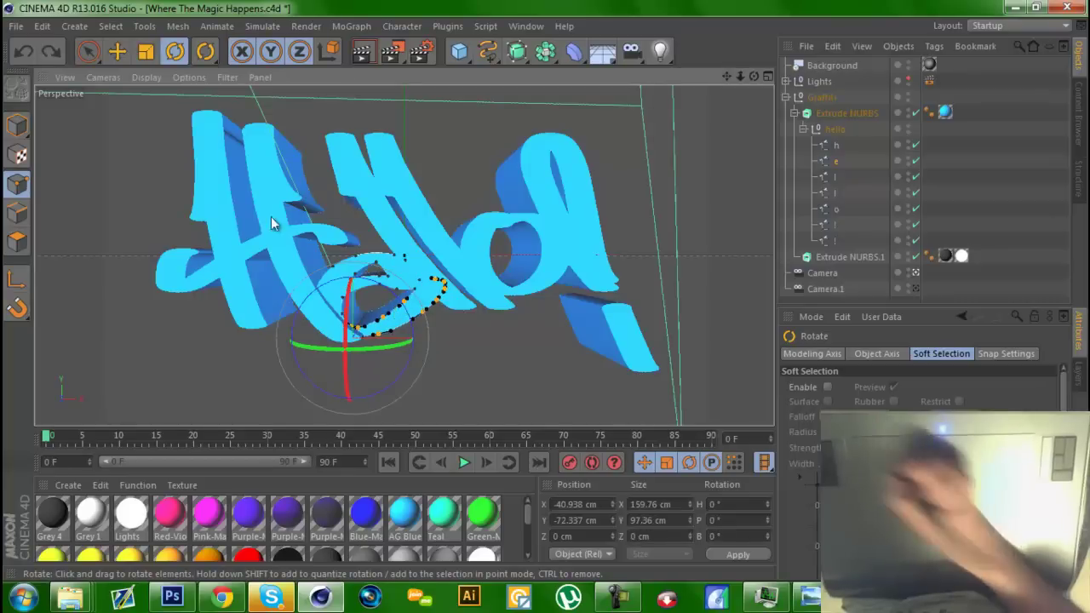
pyautogui.click(85, 52)
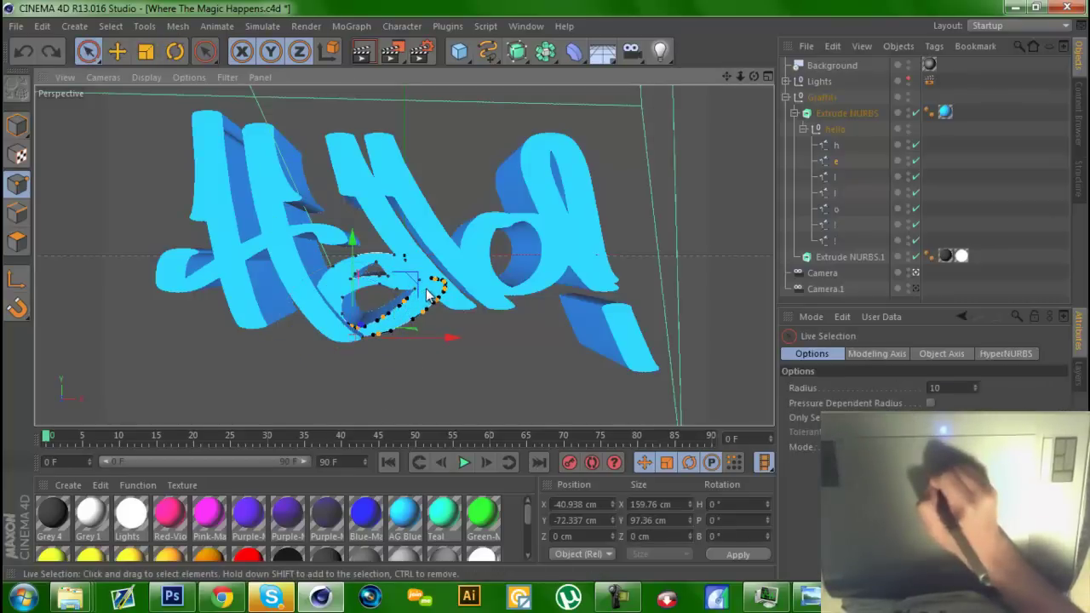
pyautogui.moveTo(428, 285); pyautogui.dragTo(461, 304)
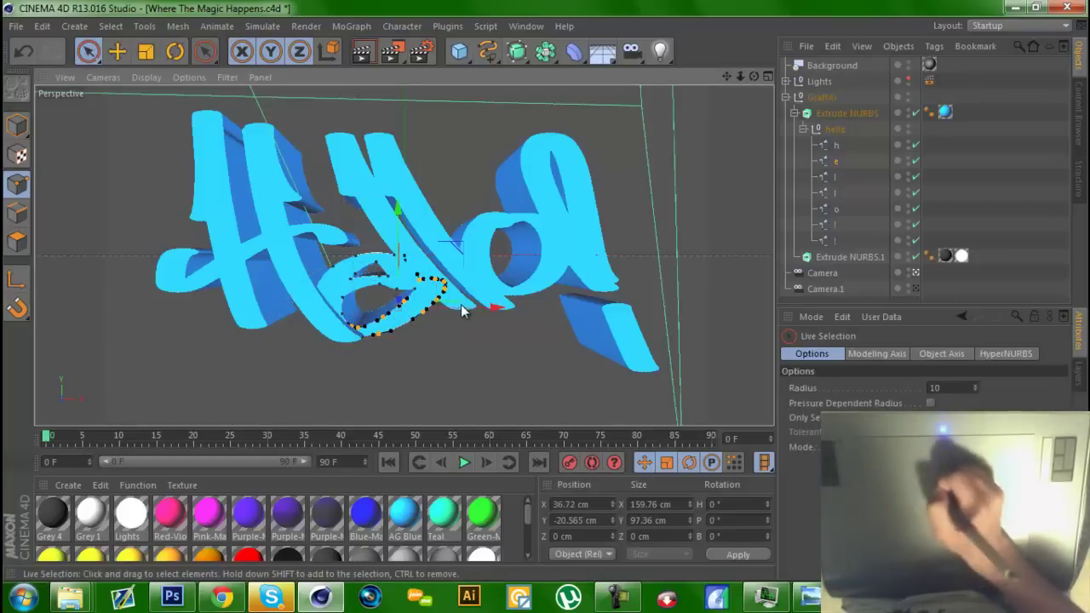
pyautogui.click(174, 56)
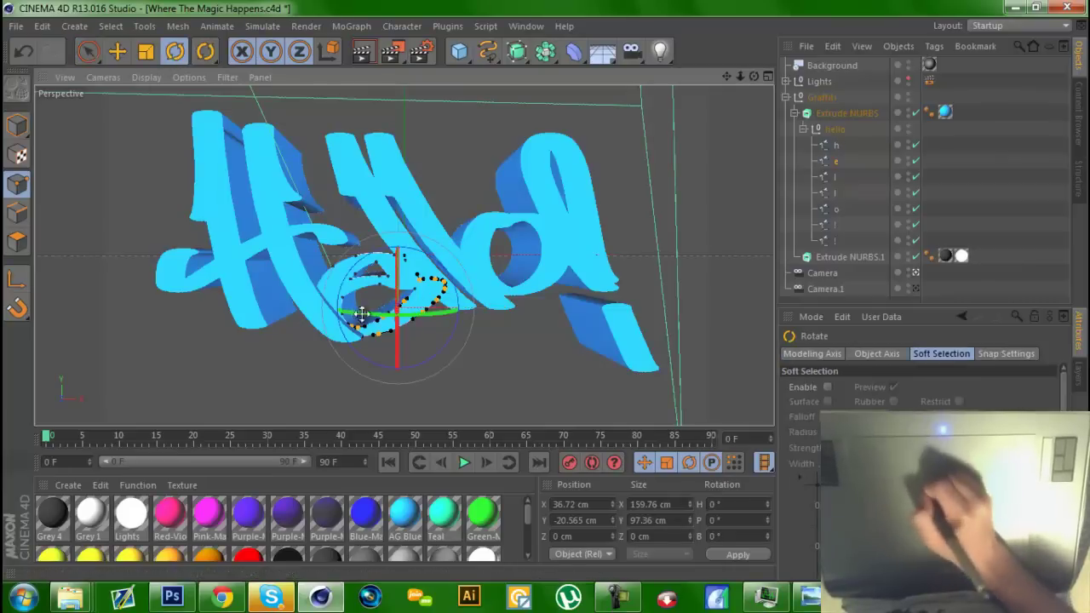
pyautogui.moveTo(418, 335); pyautogui.dragTo(400, 328)
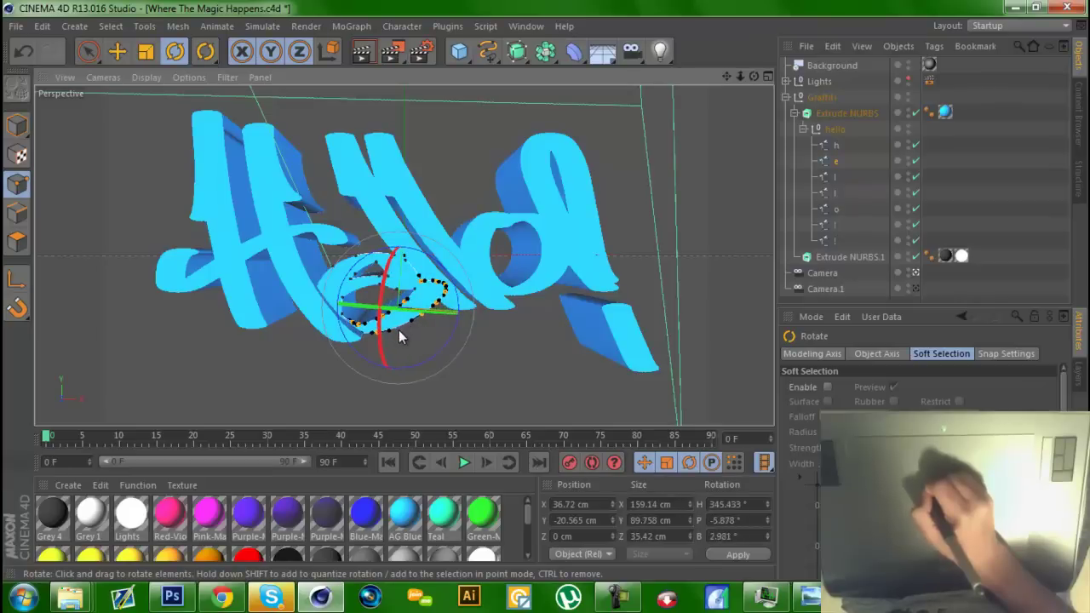
pyautogui.moveTo(400, 327); pyautogui.dragTo(400, 328)
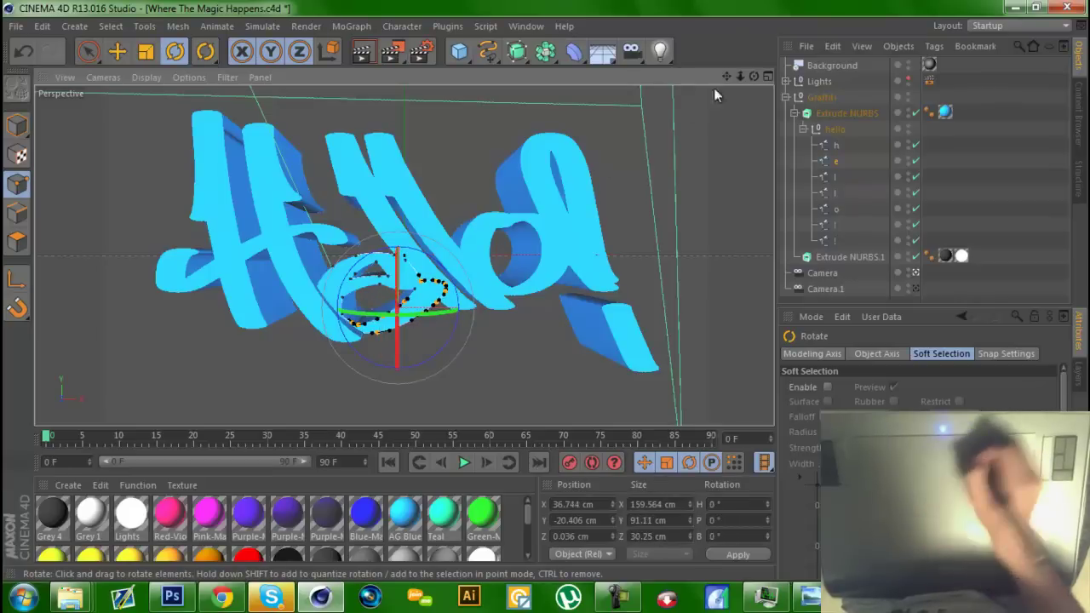
pyautogui.moveTo(738, 77)
pyautogui.mouseDown()
pyautogui.moveTo(843, 49)
pyautogui.moveTo(830, 51)
pyautogui.mouseUp()
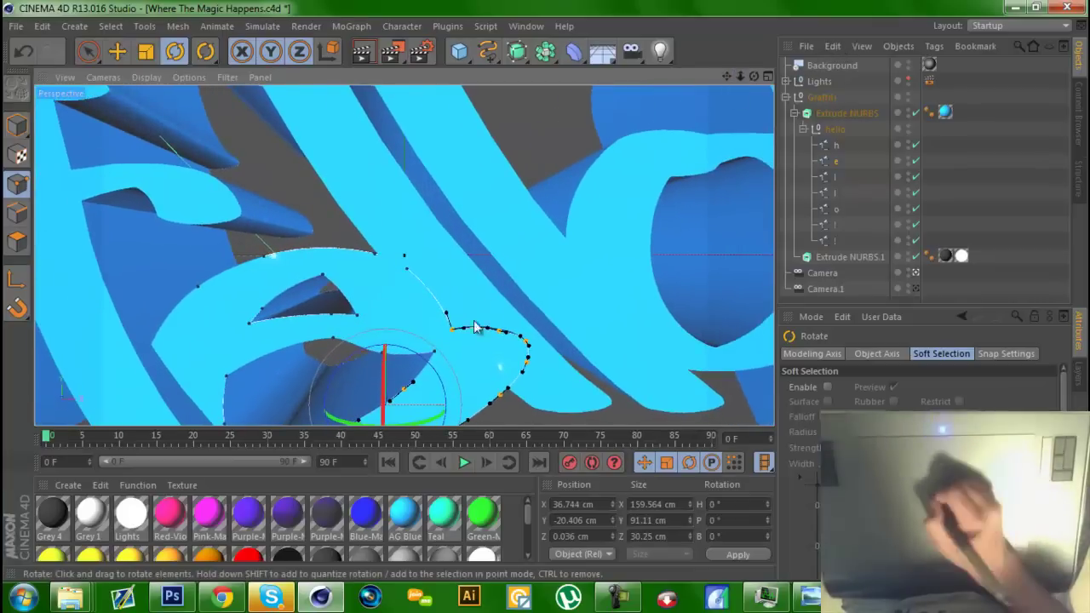
# Step: Pick a single point on the e's curve, nudge it sideways along X, and zoom back out
pyautogui.click(428, 324)
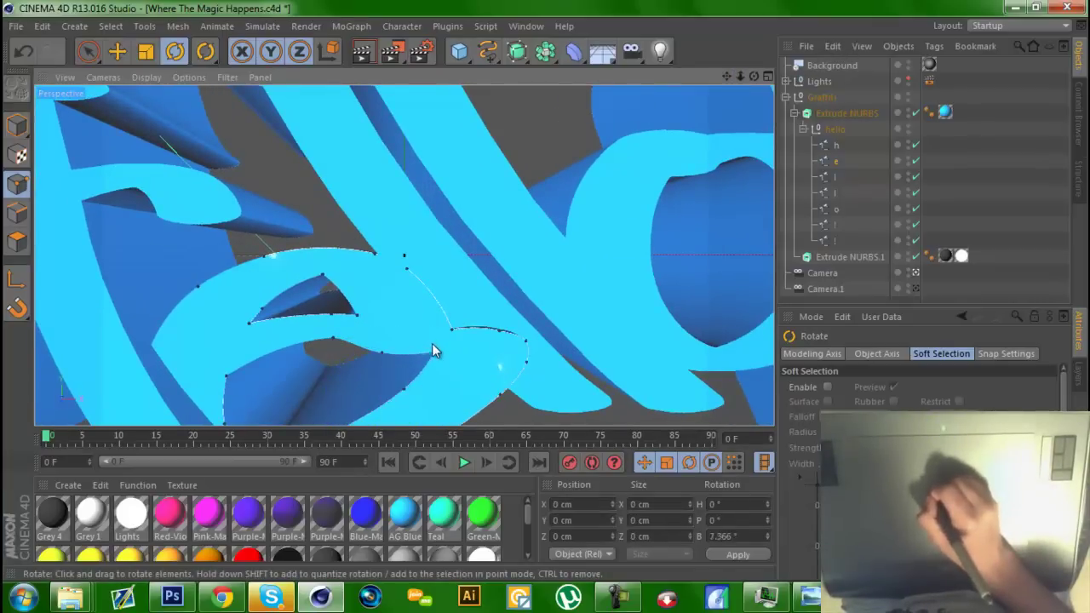
pyautogui.press('space')
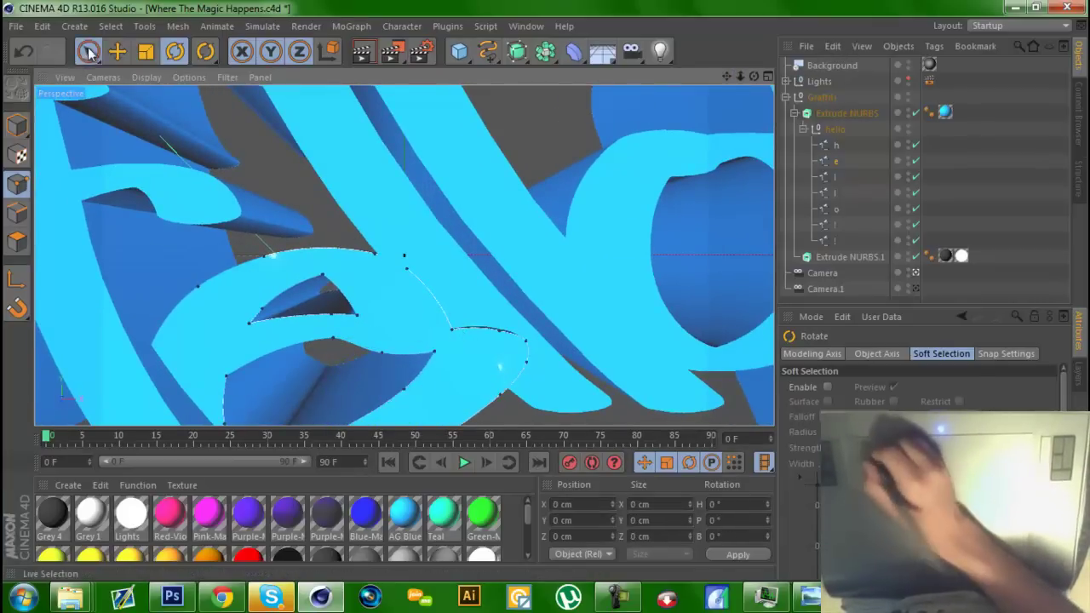
pyautogui.click(431, 344)
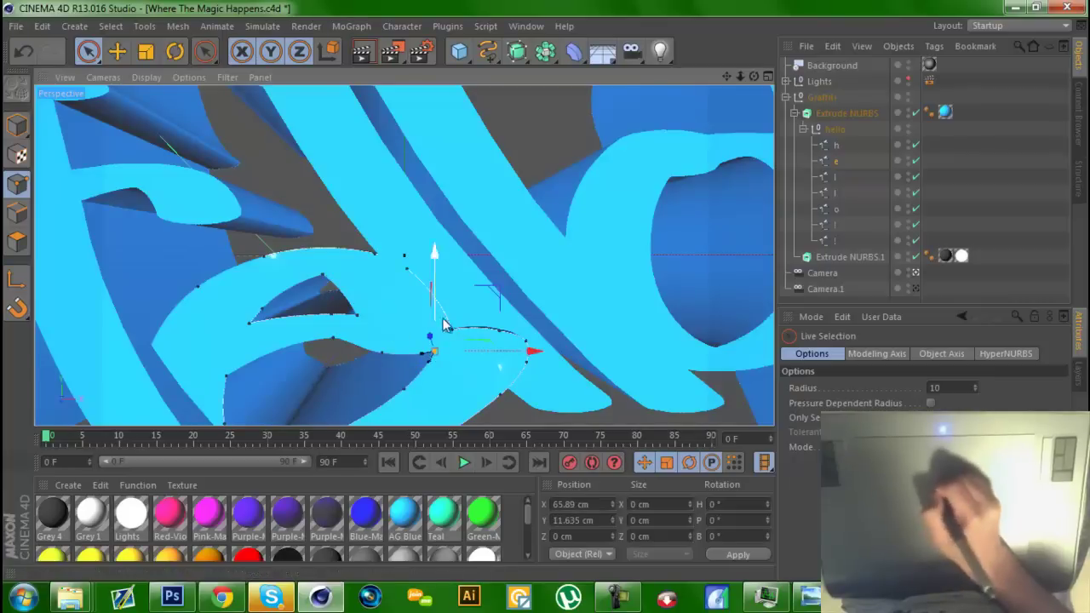
pyautogui.moveTo(486, 355); pyautogui.dragTo(482, 358)
pyautogui.click(478, 348)
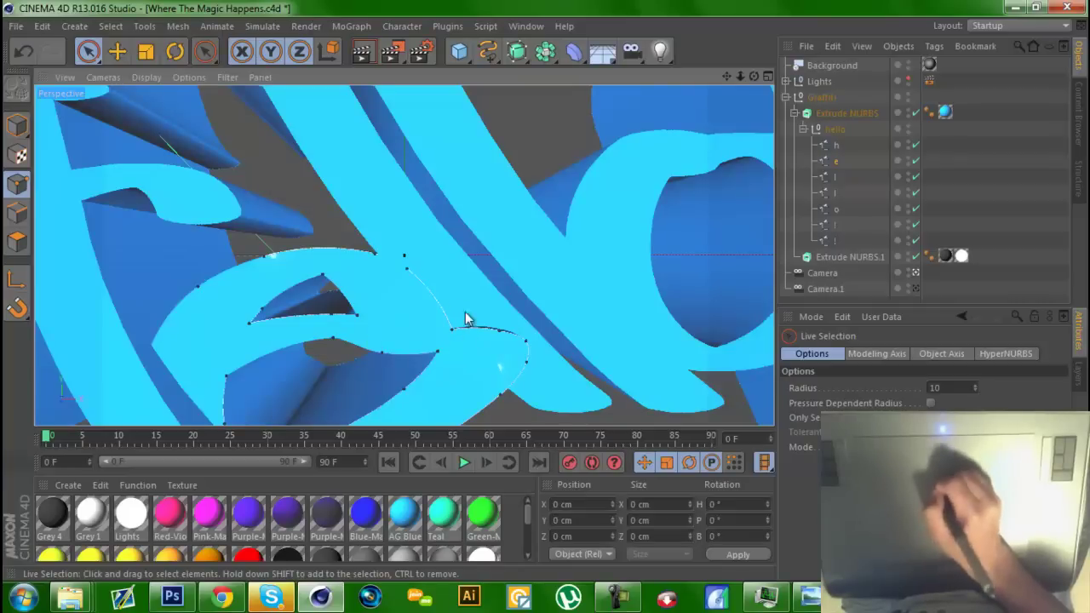
pyautogui.moveTo(740, 77)
pyautogui.mouseDown()
pyautogui.moveTo(705, 121)
pyautogui.moveTo(706, 104)
pyautogui.mouseUp()
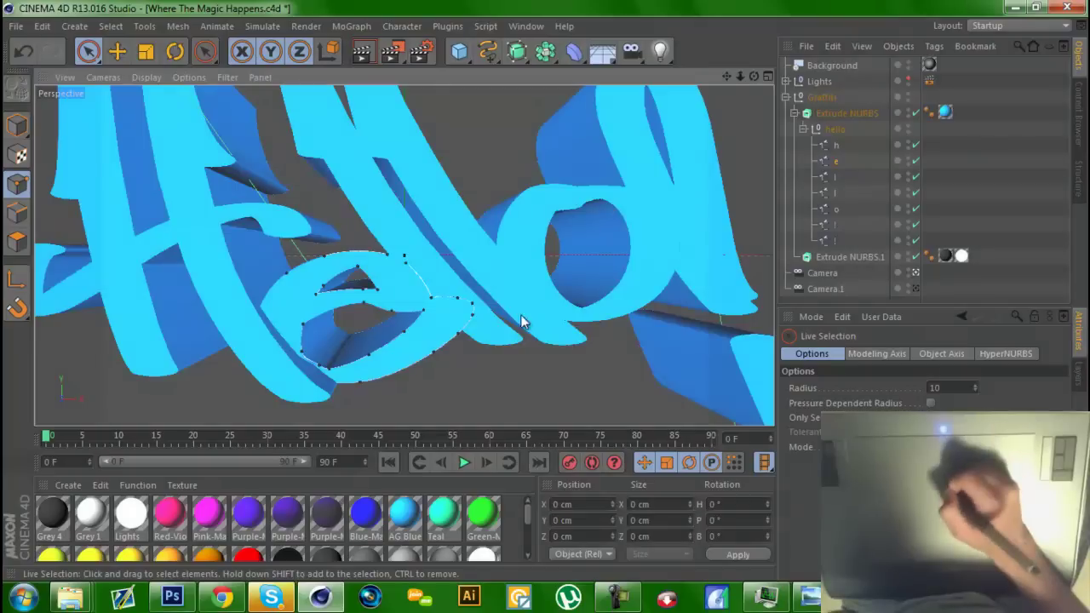
pyautogui.scroll(-3, 725, 112)
# Step: Dolly the view back and render the active viewport with Ctrl+R
pyautogui.scroll(-3, 718, 132)
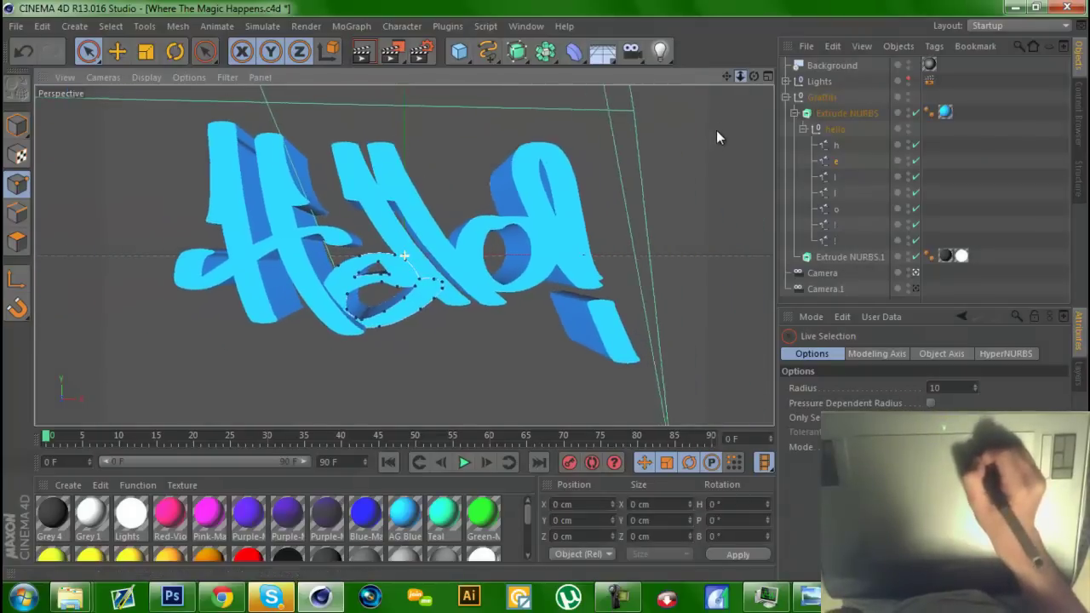
pyautogui.scroll(-2, 728, 127)
pyautogui.hotkey('ctrl', 'r')
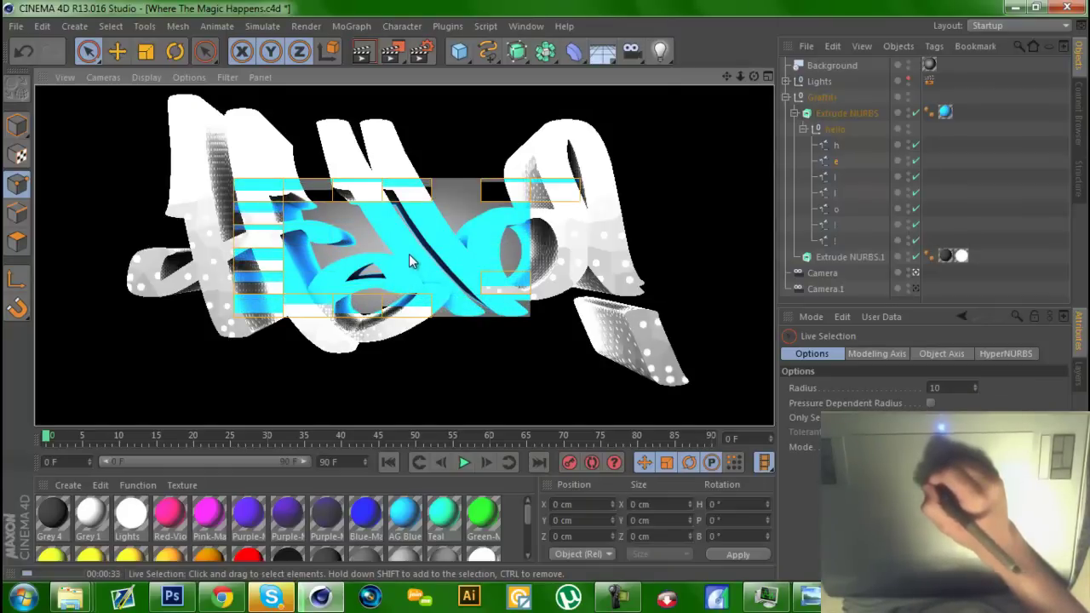
# Step: Stop the render and browse the Pink, Purple, Blue-Magic, AG Blue and Teal materials, ending on Green-Magic
pyautogui.click(412, 256)
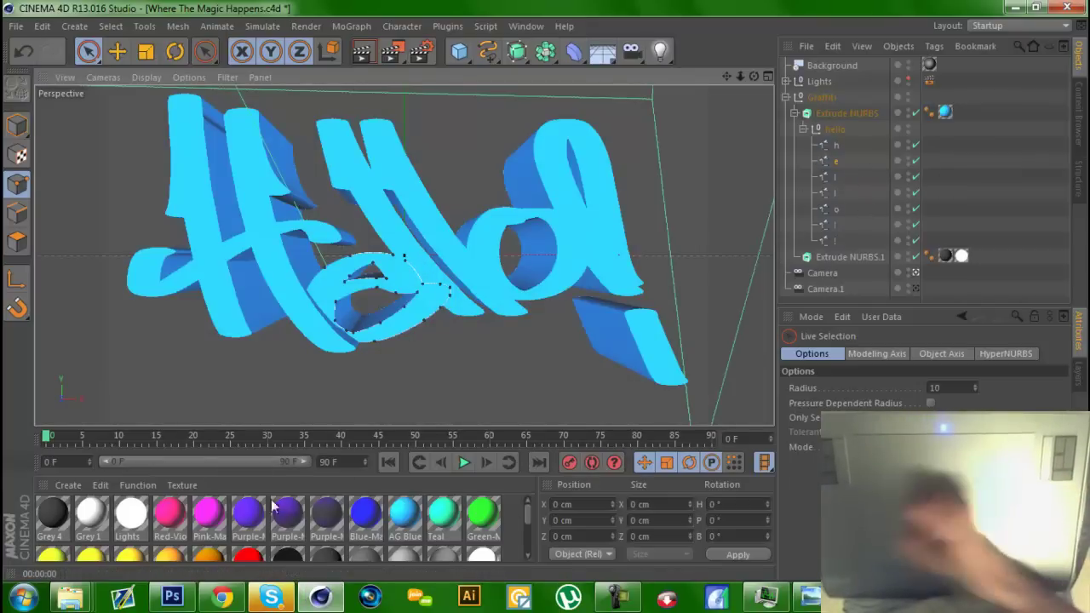
pyautogui.click(213, 514)
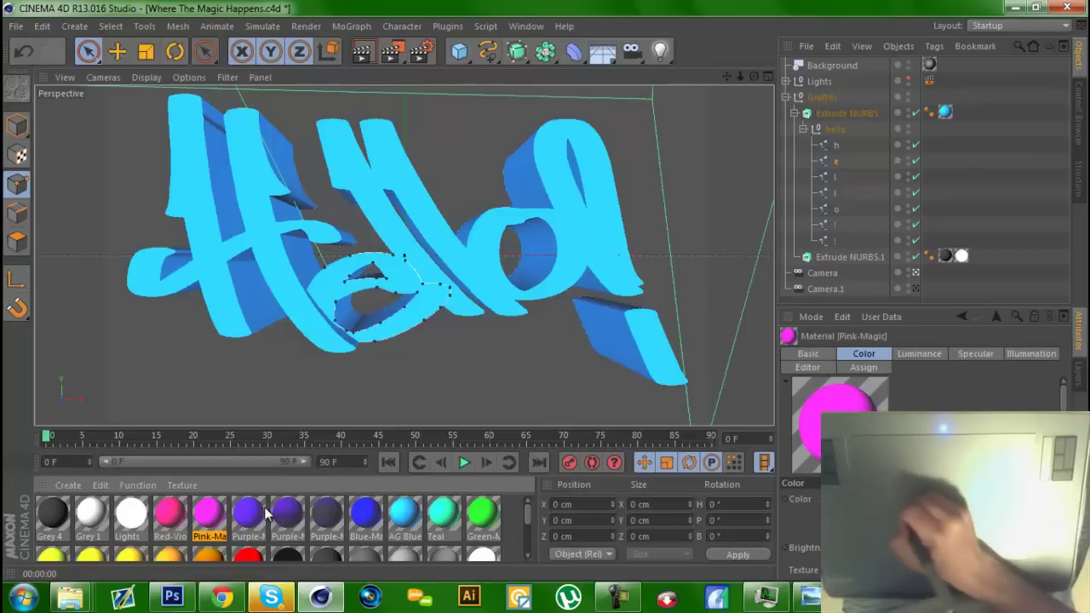
pyautogui.click(247, 513)
pyautogui.click(287, 514)
pyautogui.click(362, 513)
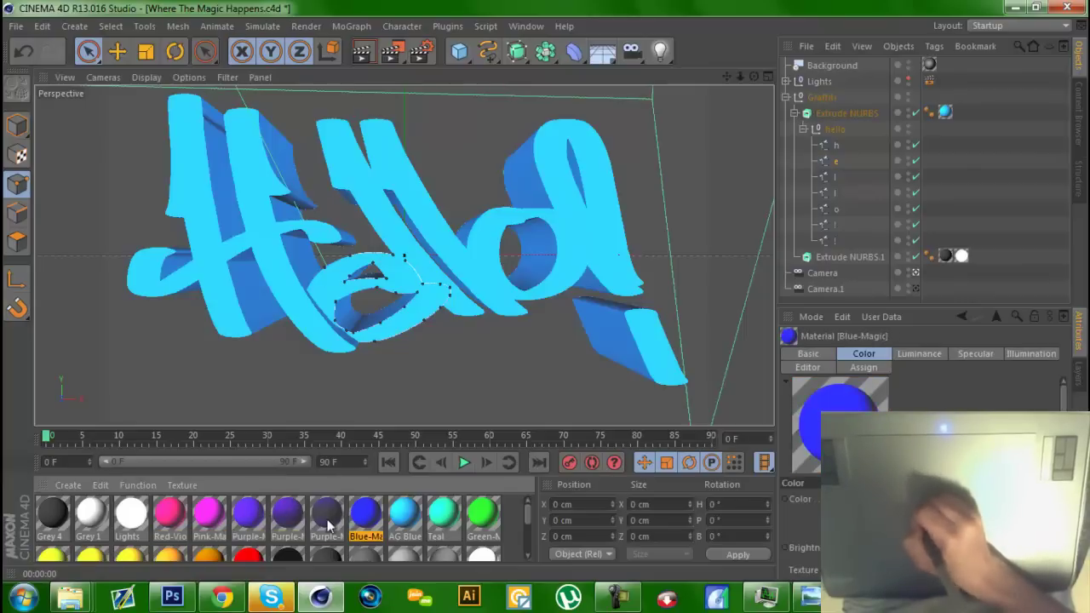
pyautogui.click(406, 513)
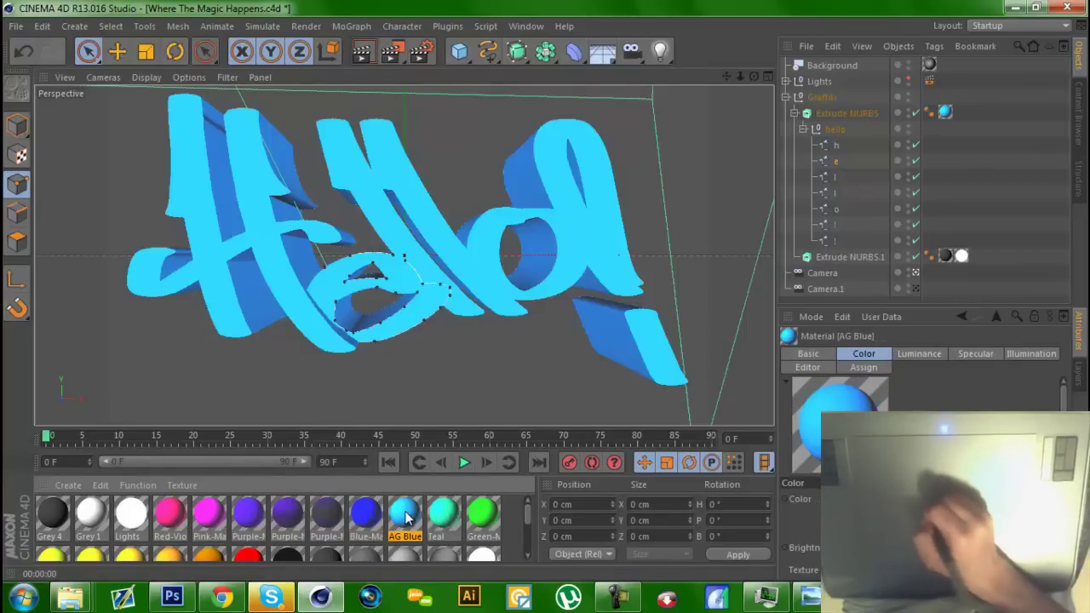
pyautogui.click(441, 512)
pyautogui.click(482, 512)
pyautogui.scroll(-2, 527, 512)
pyautogui.scroll(2, 526, 509)
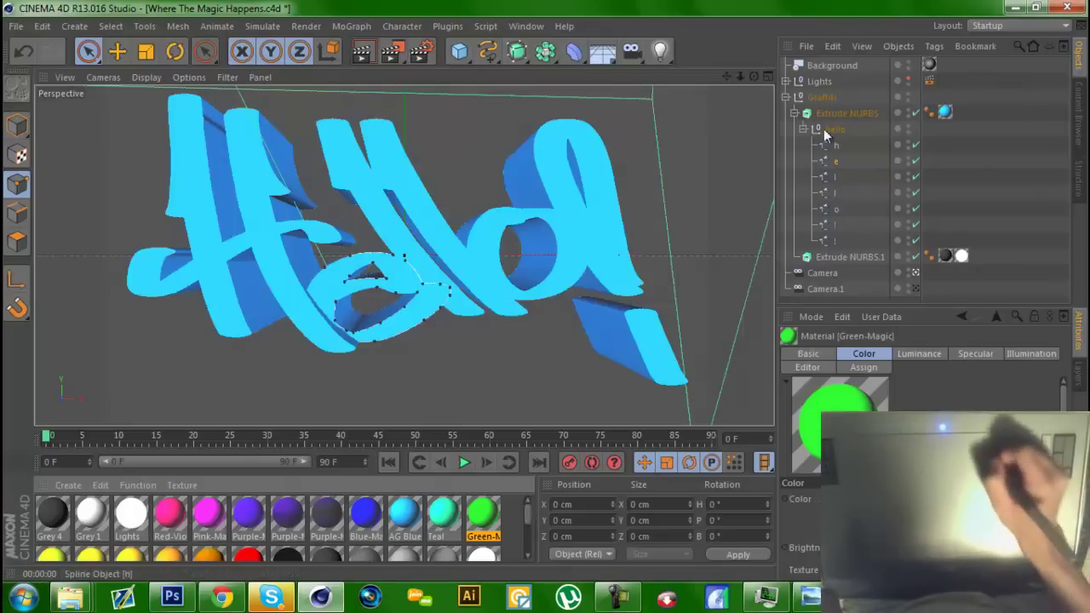
# Step: Fold away the hello null's letter splines in the Object Manager
pyautogui.click(803, 129)
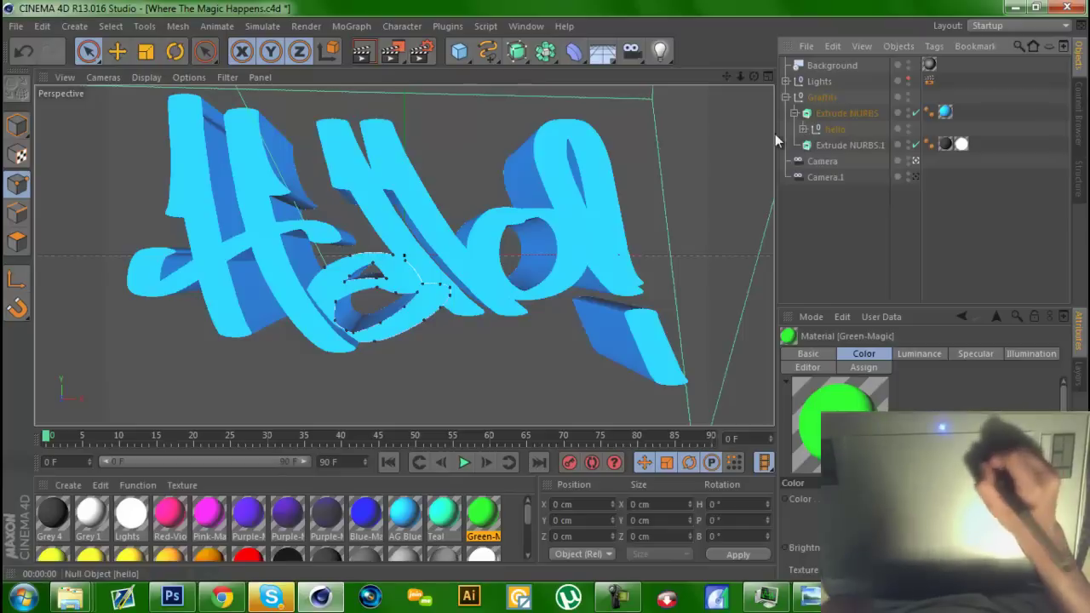